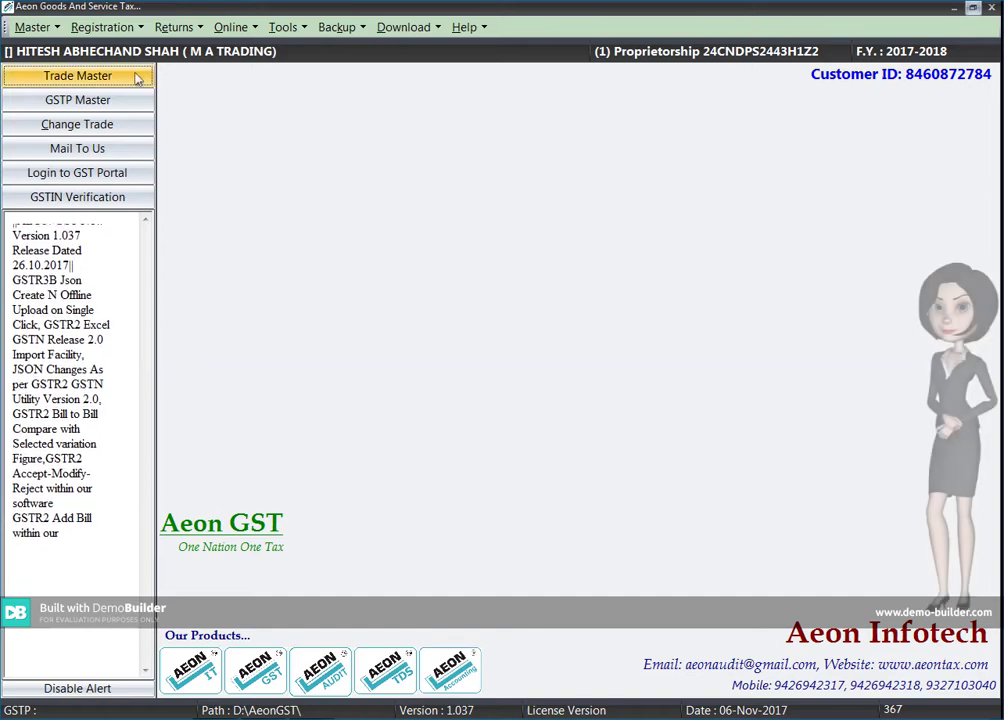
# Open the Returns menu to list the GSTR-1, GSTR-2 and GSTR-3B return types.
pyautogui.click(173, 27)
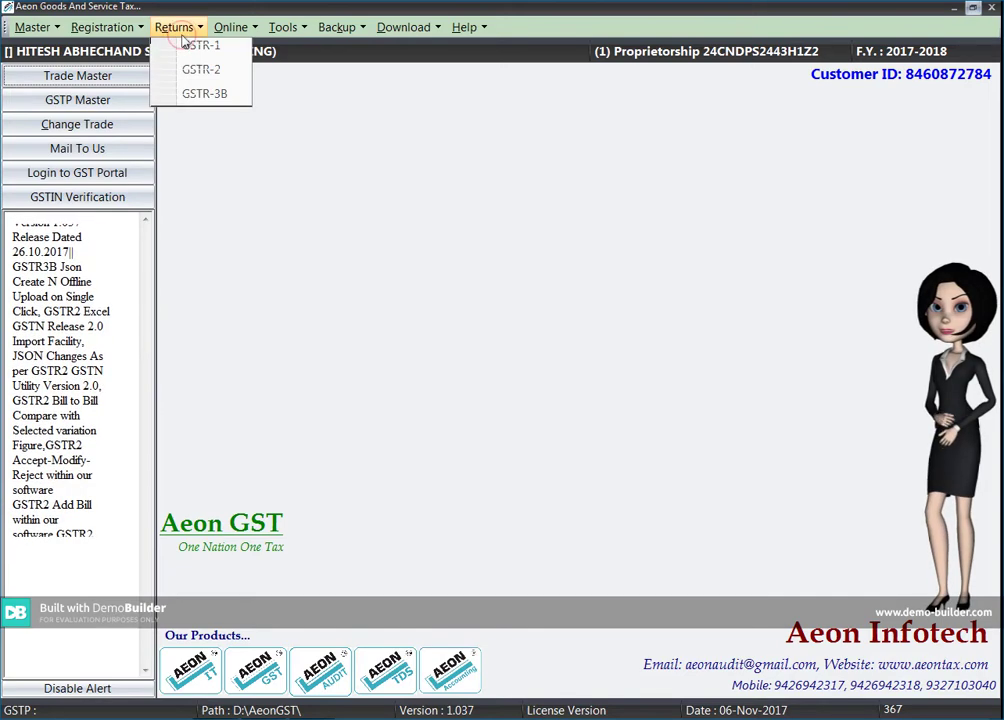
# Load the GSTR-2 summary for July 2017, showing 10 GSTN inward supplies worth 290068.54.
pyautogui.click(246, 78)
pyautogui.click(325, 137)
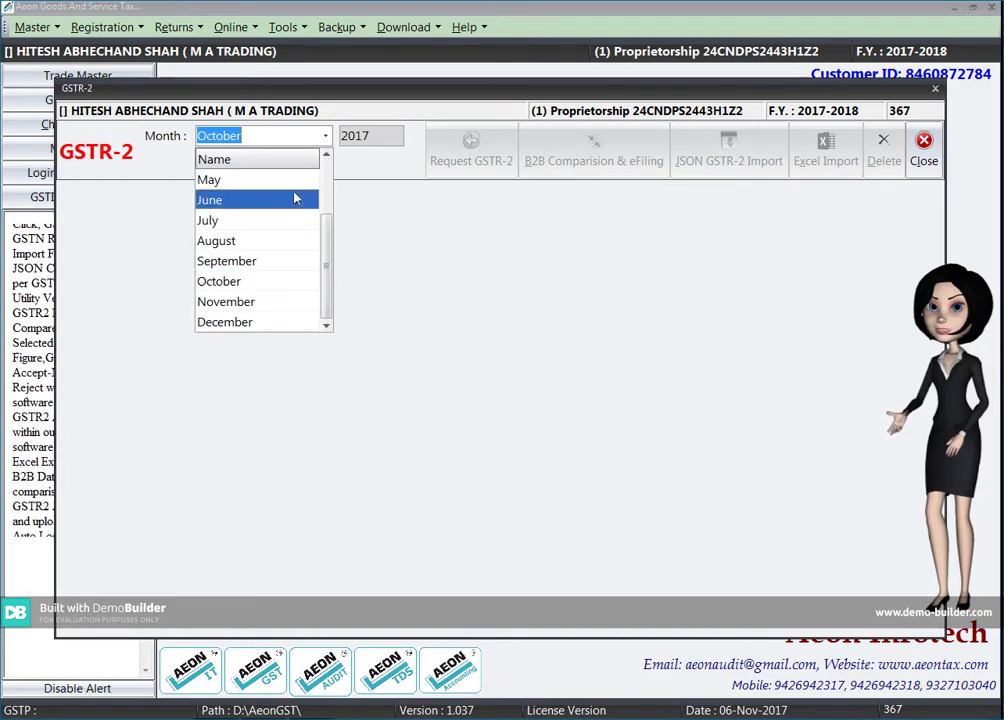
pyautogui.click(288, 220)
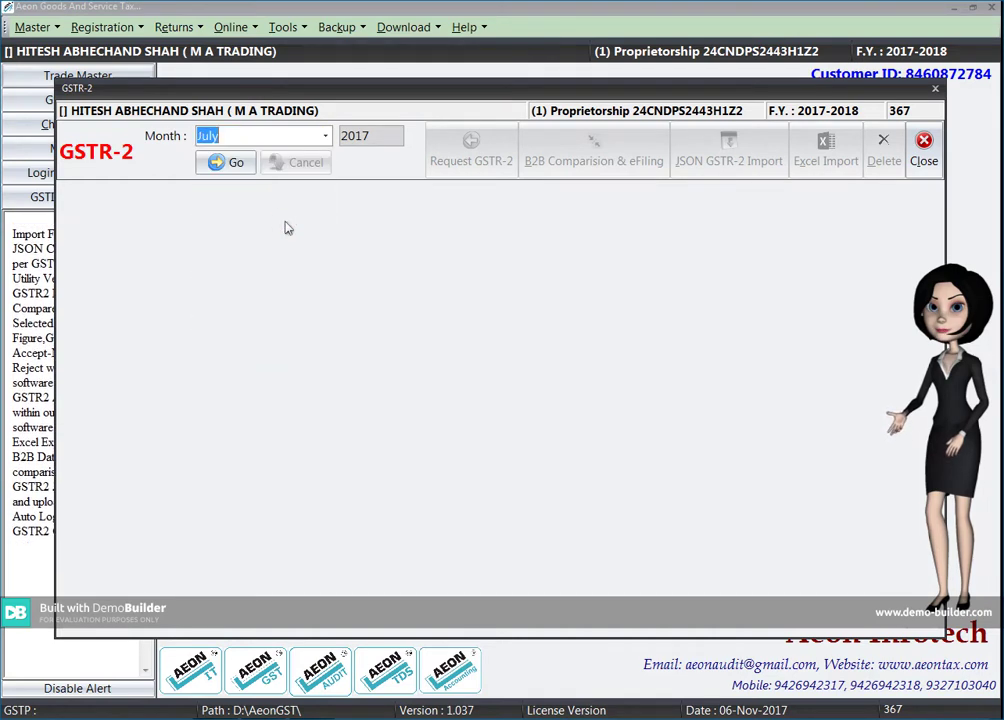
pyautogui.click(228, 166)
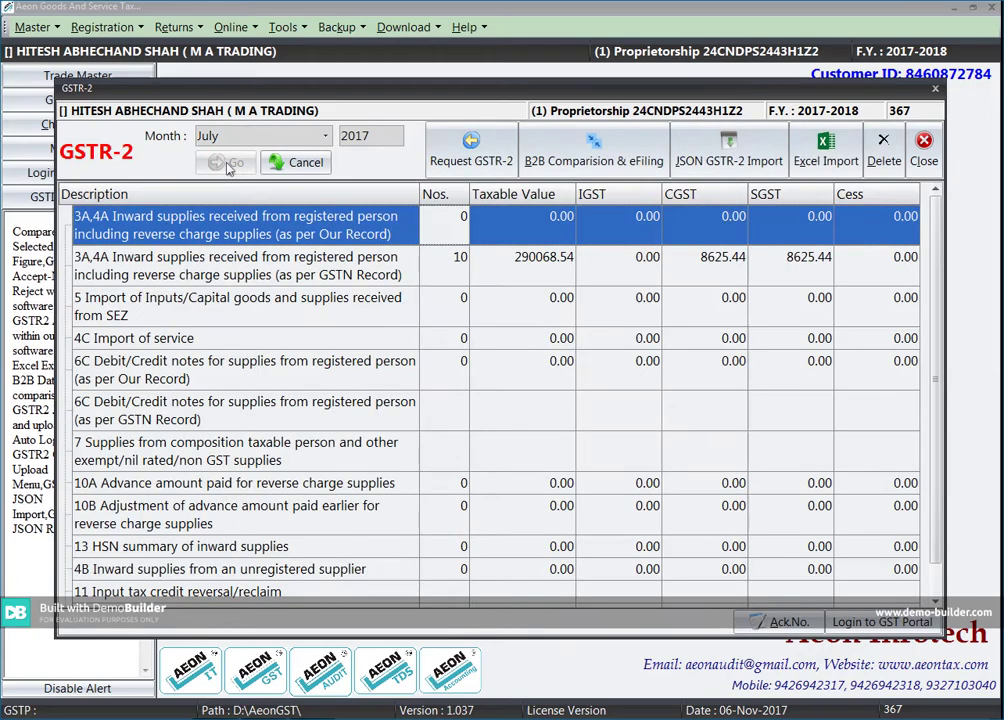
# Log in to the GST portal with the captcha code and request a regenerated July 2017 GSTR-2 file.
pyautogui.click(468, 155)
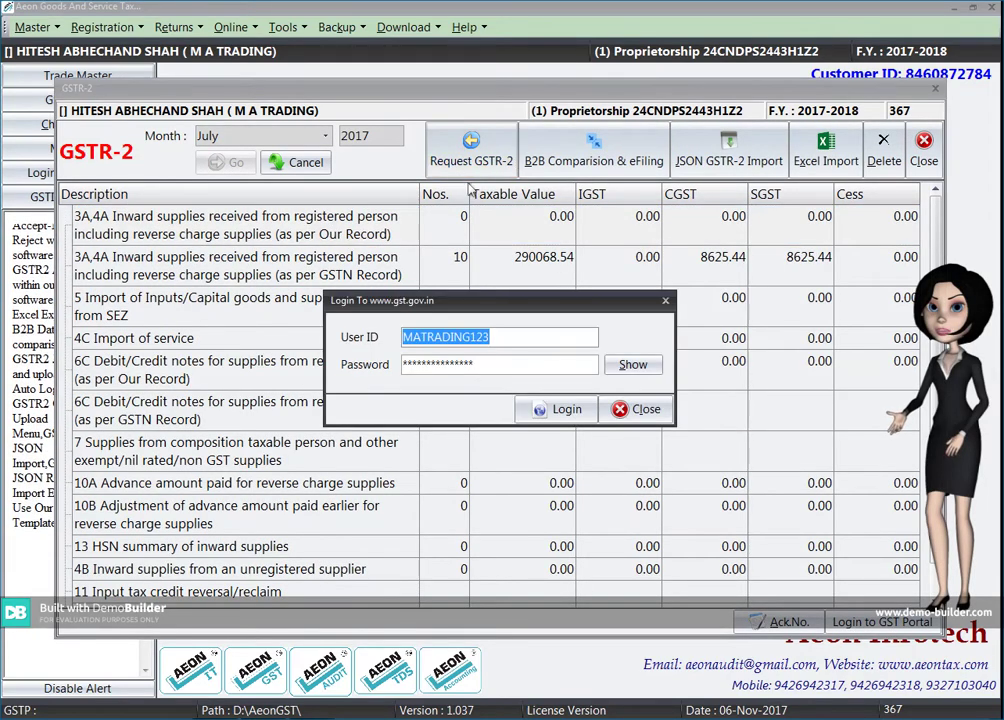
pyautogui.click(562, 409)
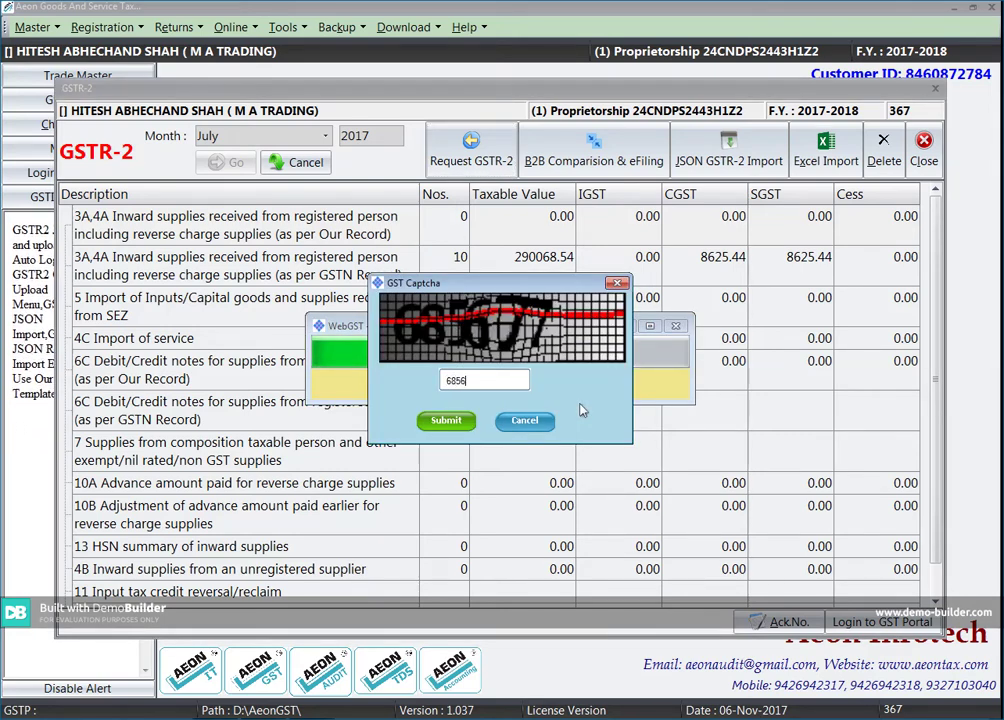
pyautogui.write('77')
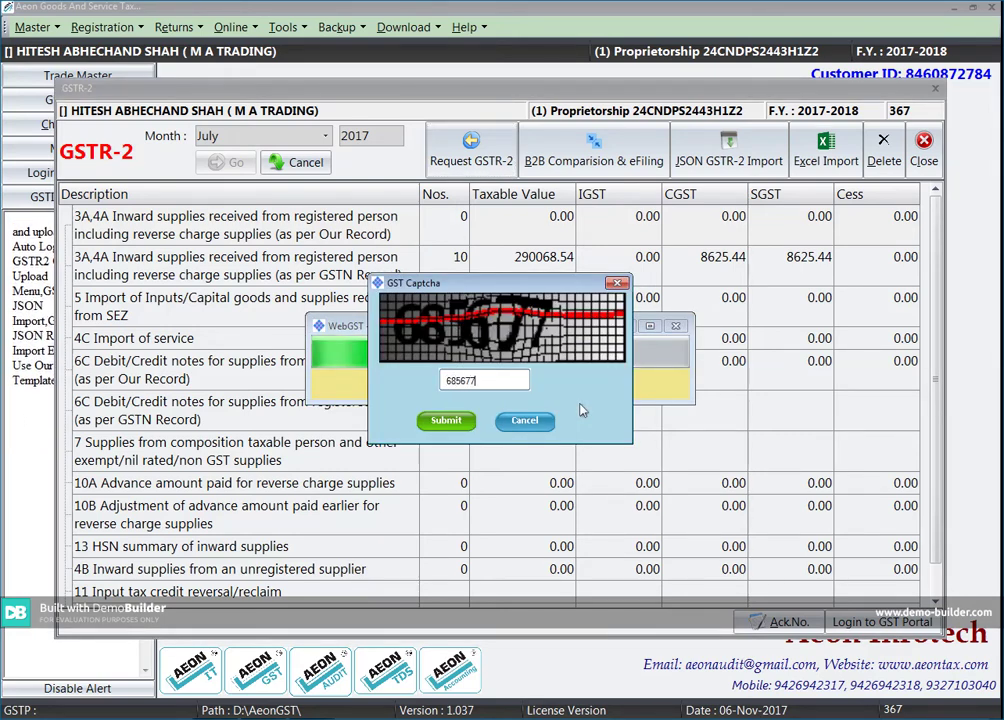
pyautogui.click(447, 421)
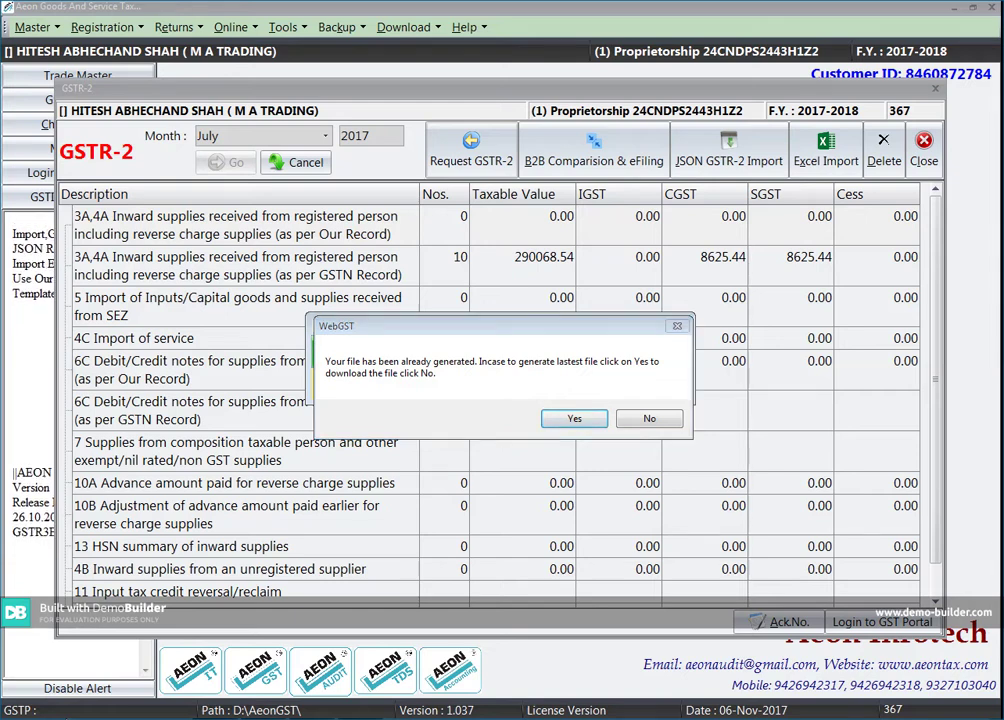
pyautogui.press('Return')
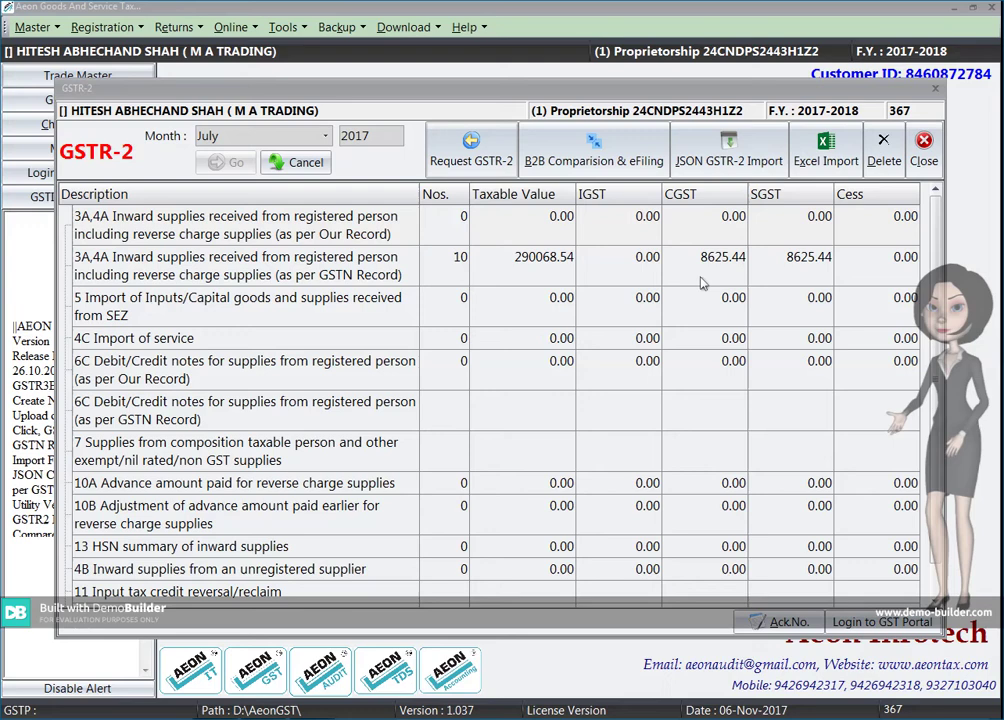
pyautogui.click(733, 165)
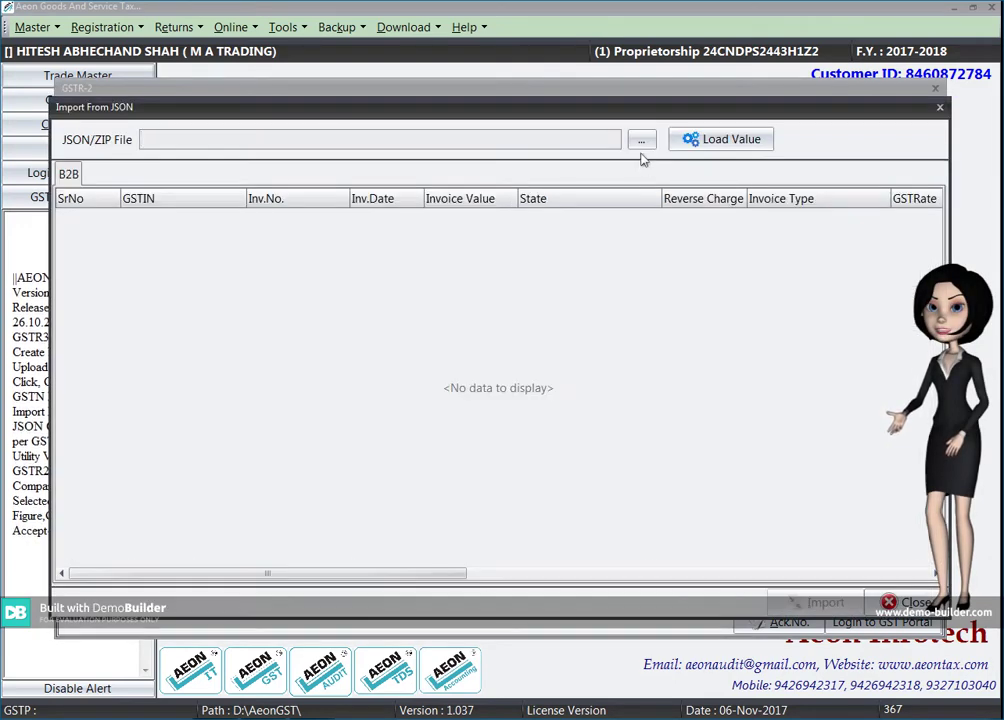
pyautogui.click(641, 141)
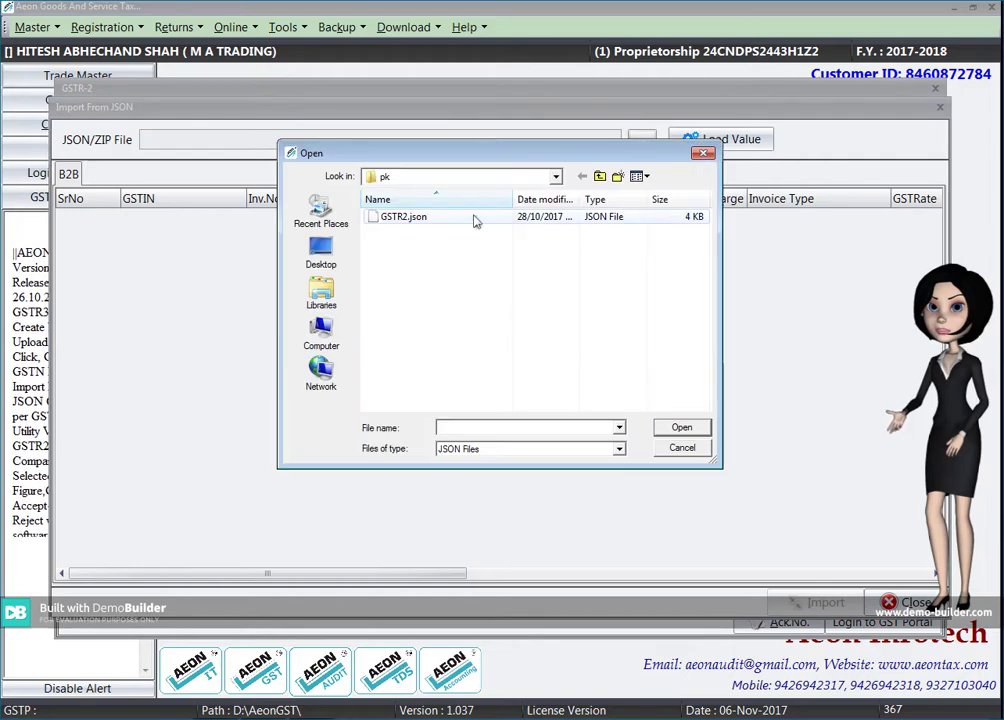
pyautogui.click(463, 218)
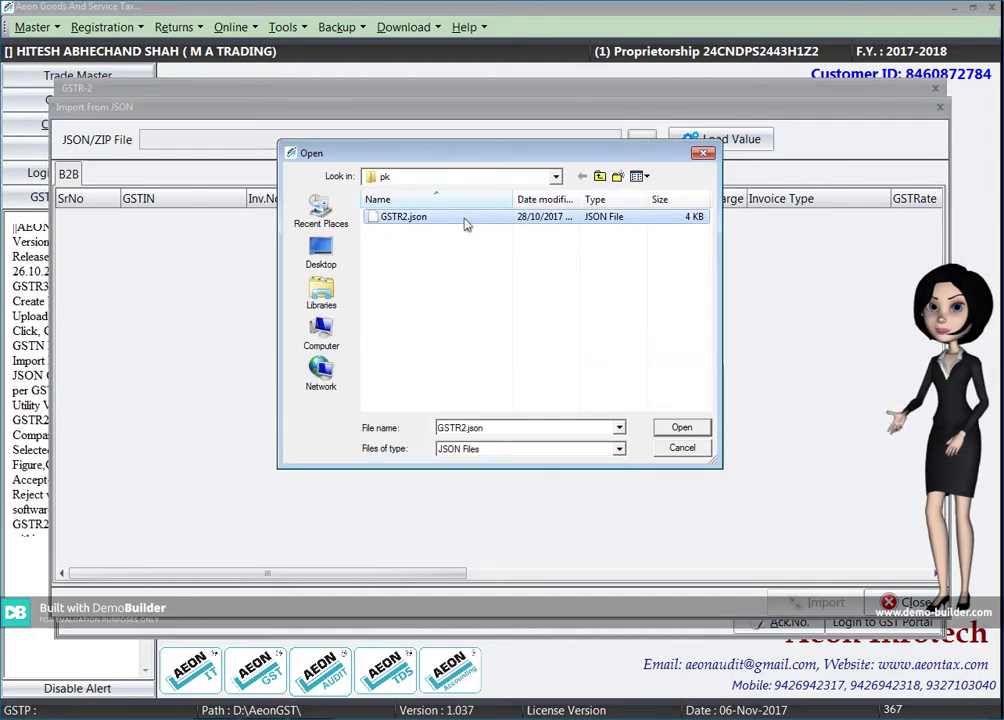
pyautogui.click(677, 428)
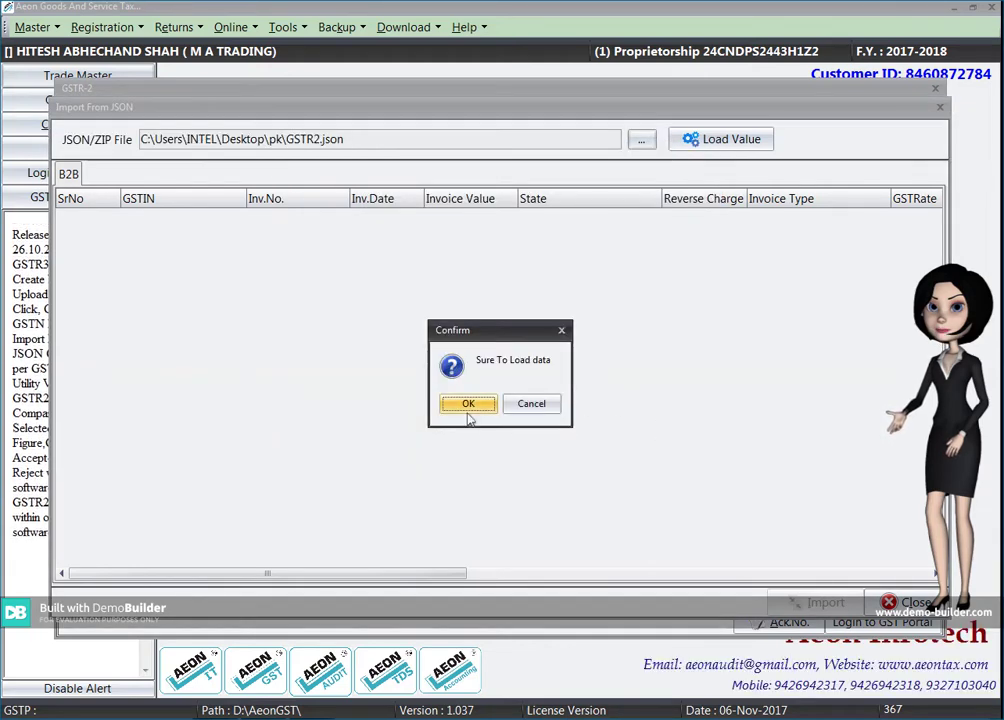
pyautogui.click(468, 404)
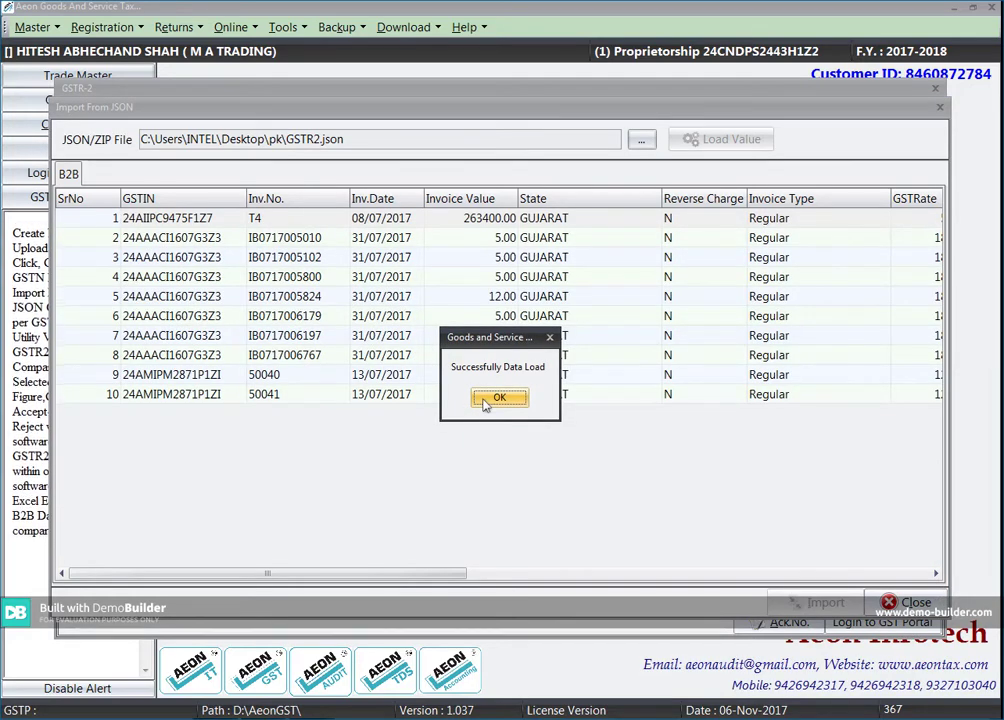
pyautogui.click(486, 400)
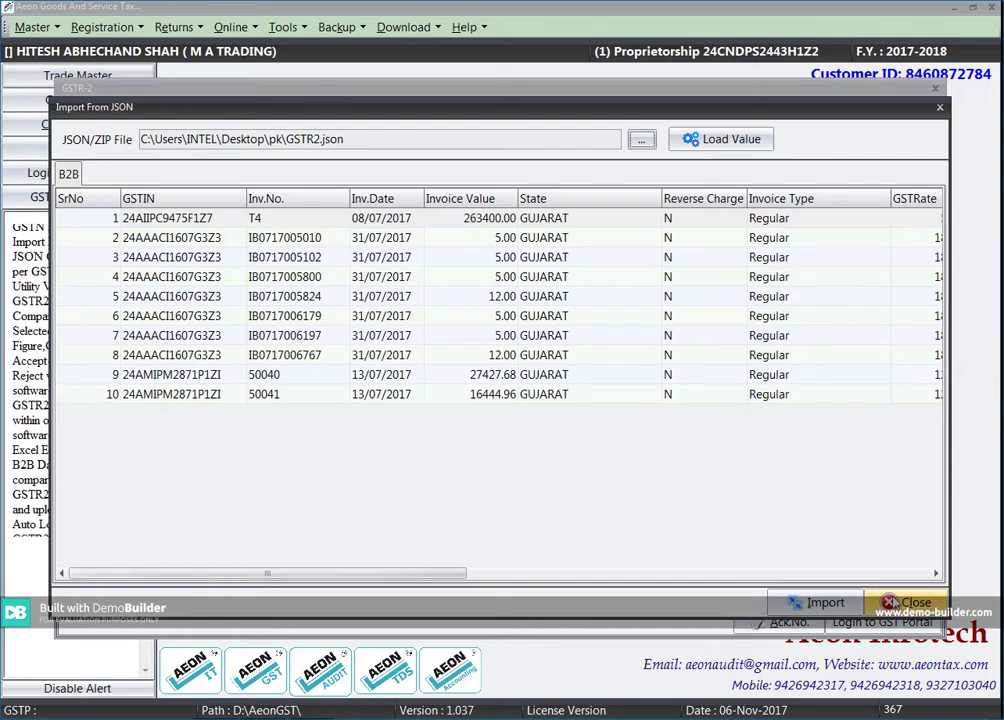
pyautogui.click(890, 602)
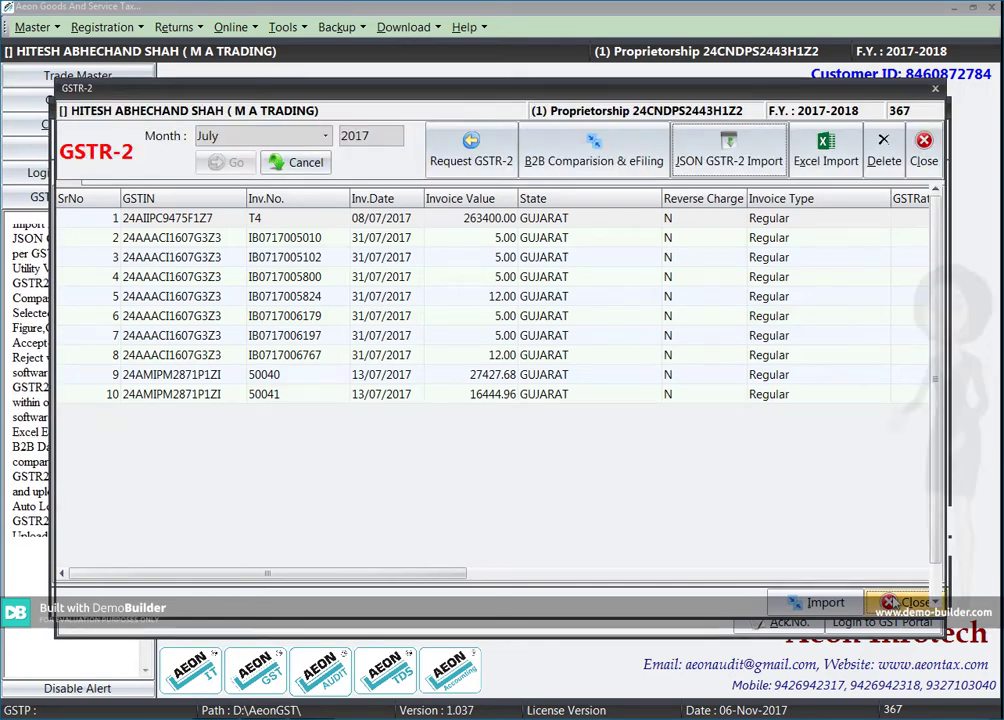
# Import invoices from GSTR2.xls, giving 5 own-record supplies worth 3128419.72 taxable.
pyautogui.click(826, 158)
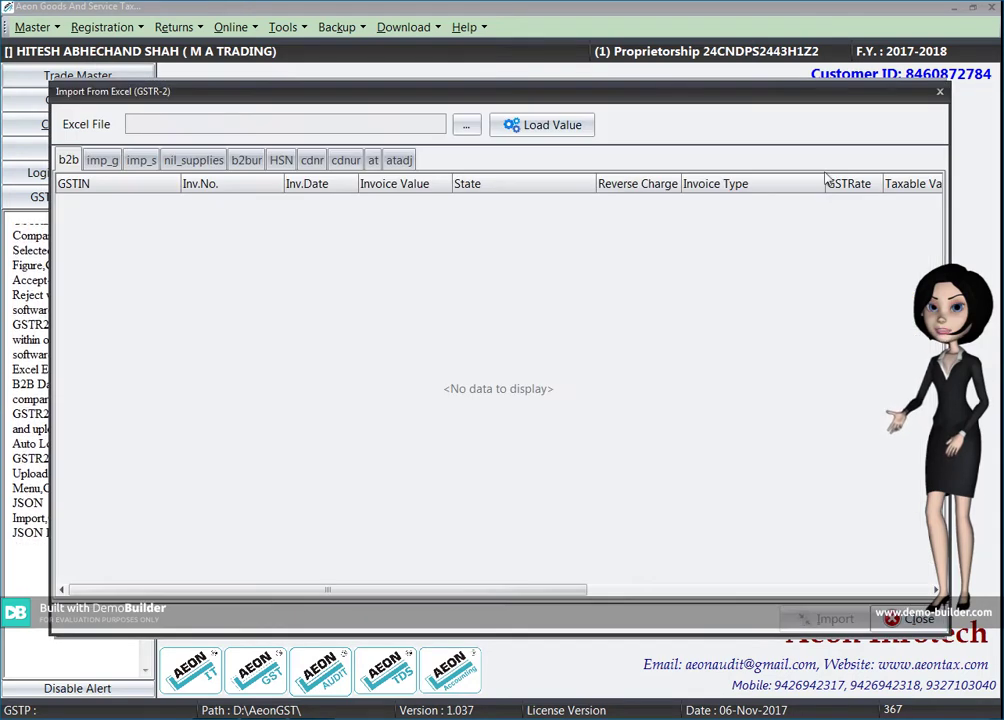
pyautogui.click(466, 125)
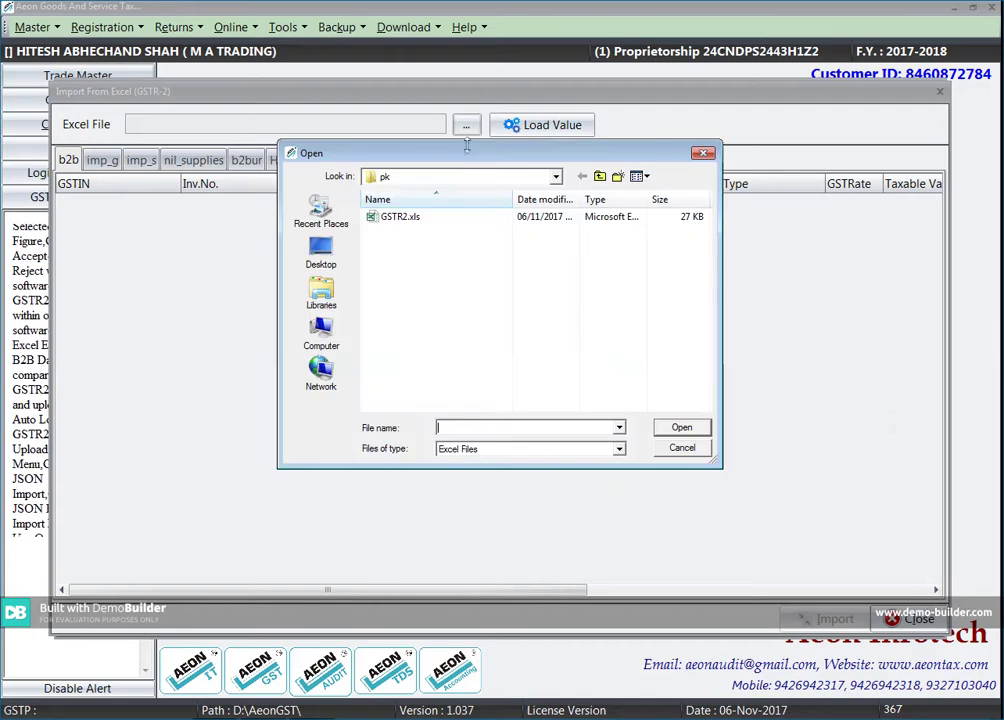
pyautogui.click(430, 221)
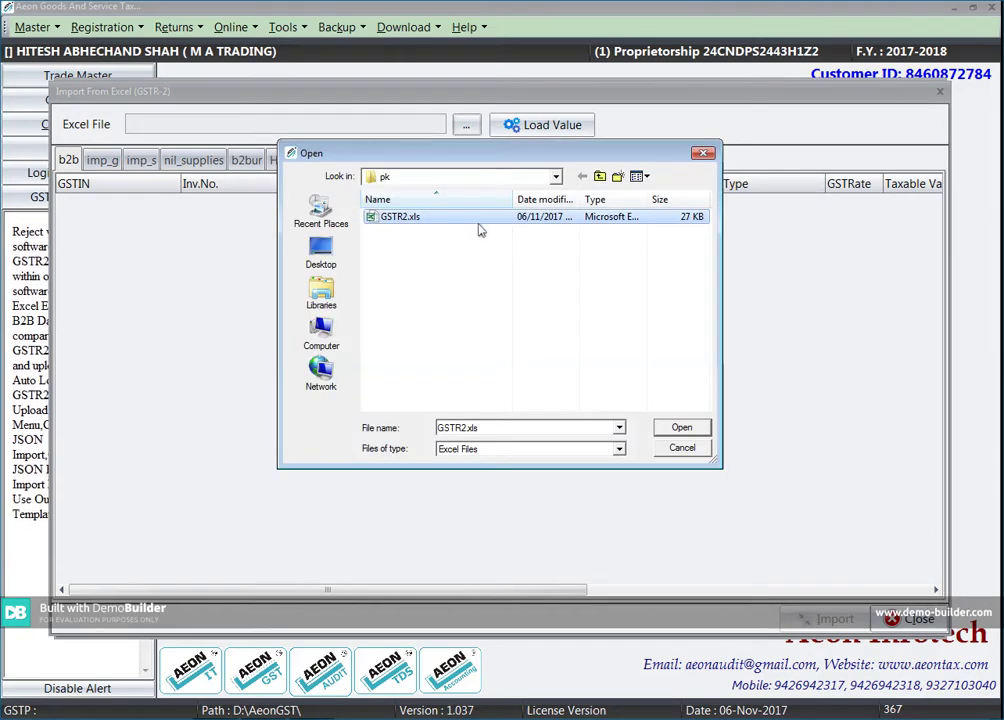
pyautogui.click(697, 429)
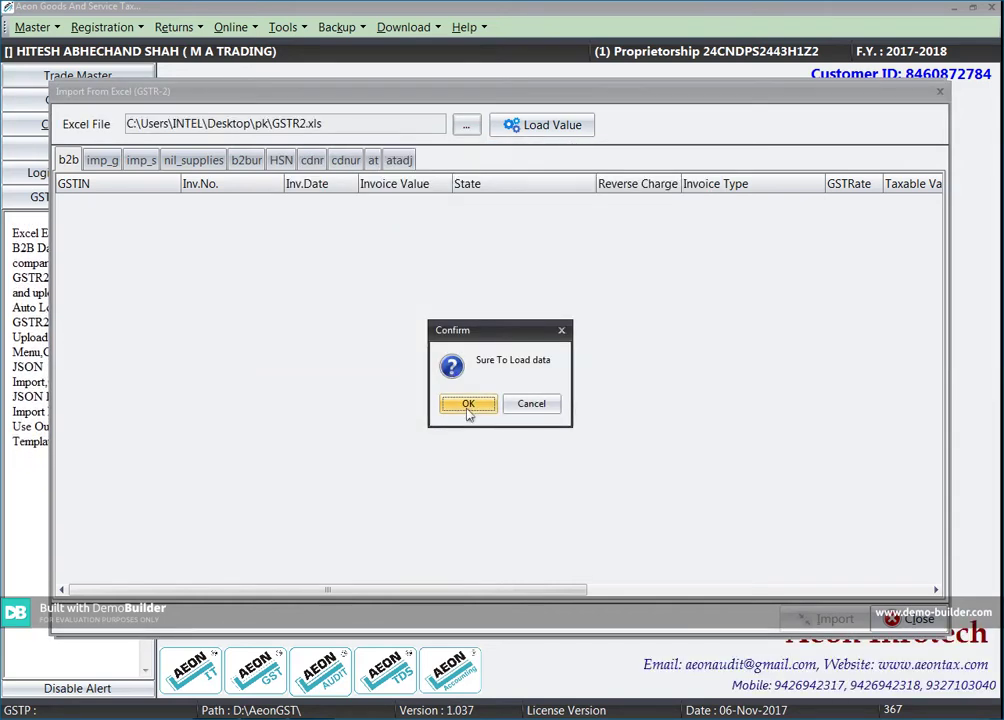
pyautogui.click(467, 404)
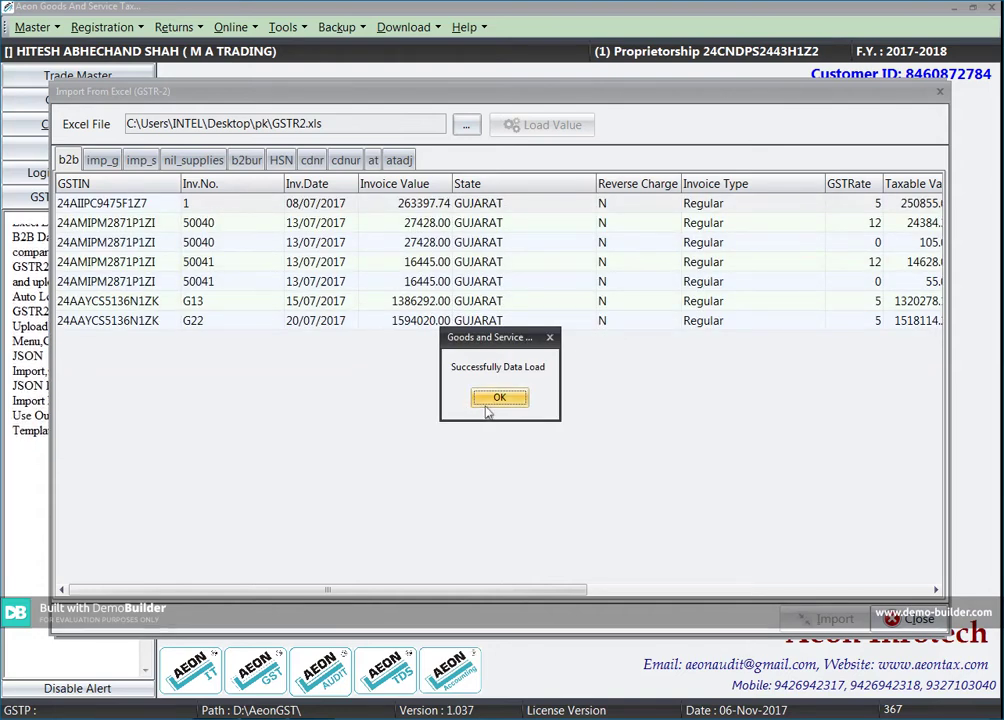
pyautogui.click(492, 400)
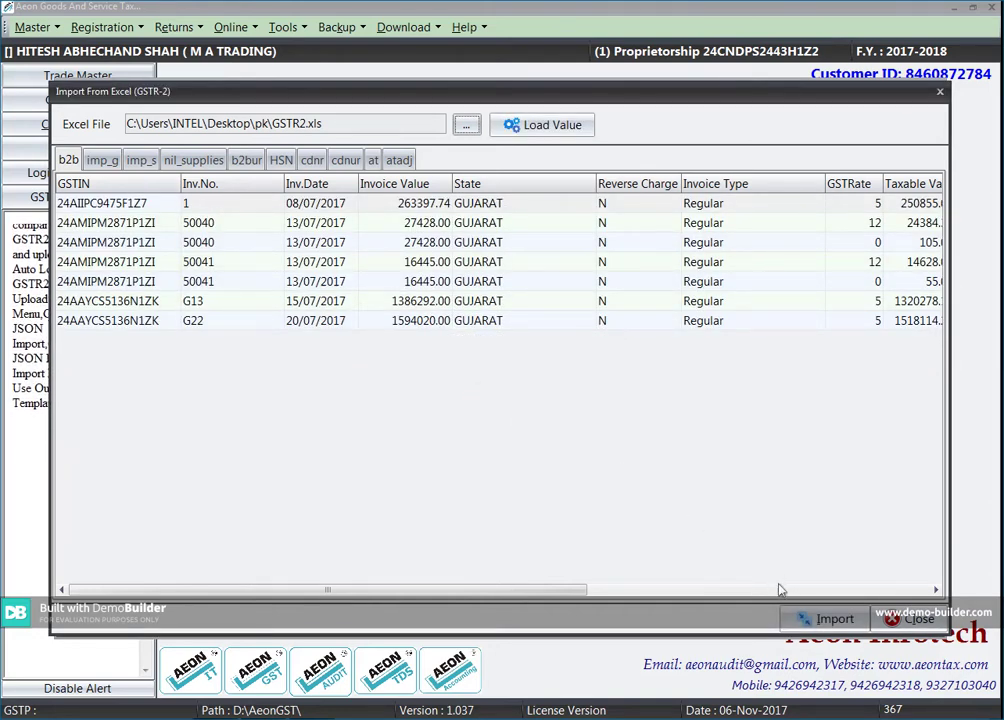
pyautogui.click(801, 618)
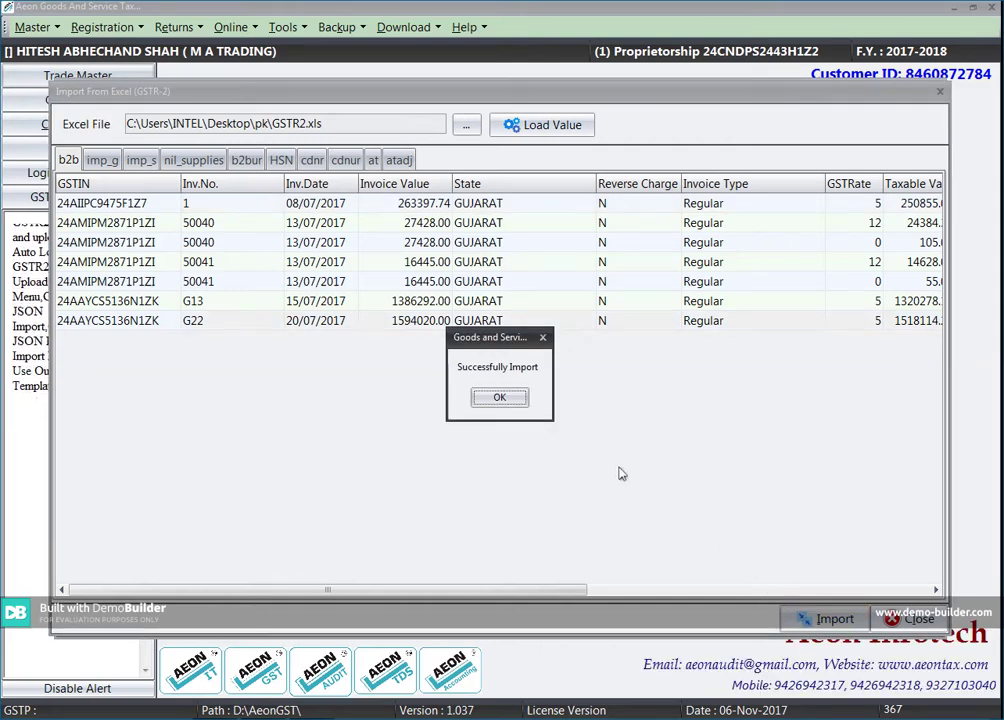
pyautogui.click(498, 399)
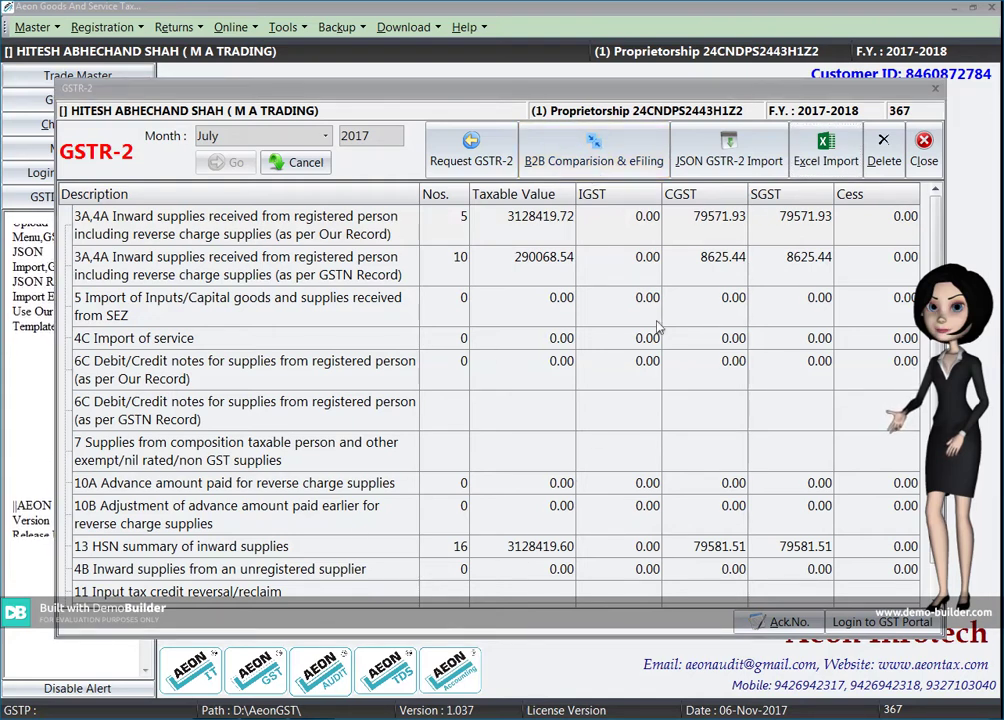
# Auto-compare B2B invoices with a nearest-amount tolerance of 5, leaving 3 accepted and 7 pending.
pyautogui.click(593, 150)
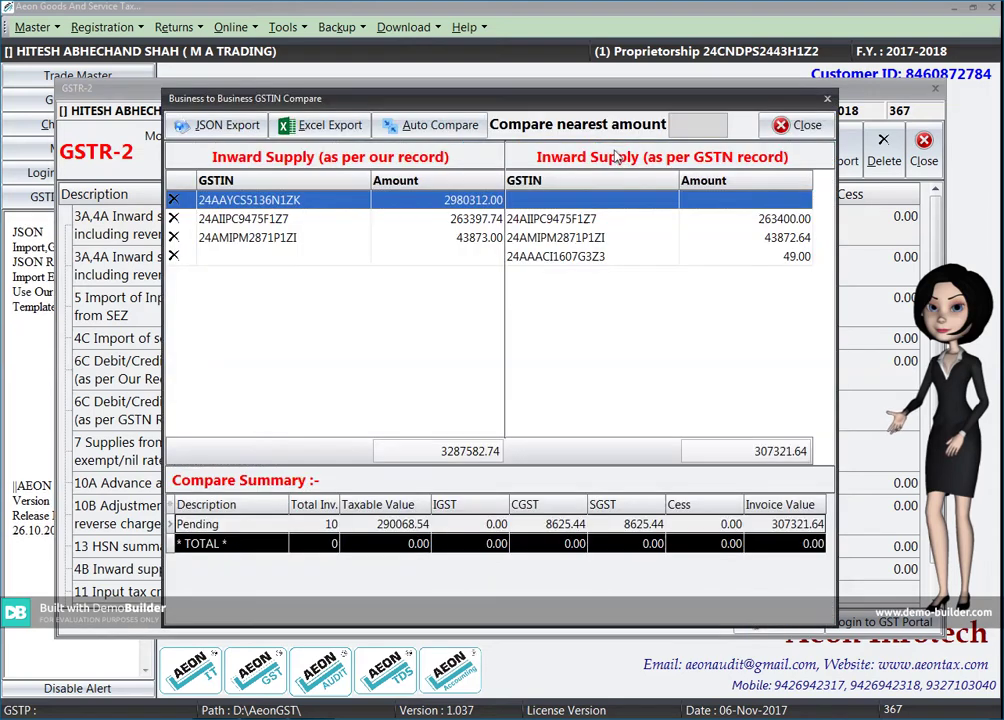
pyautogui.click(430, 124)
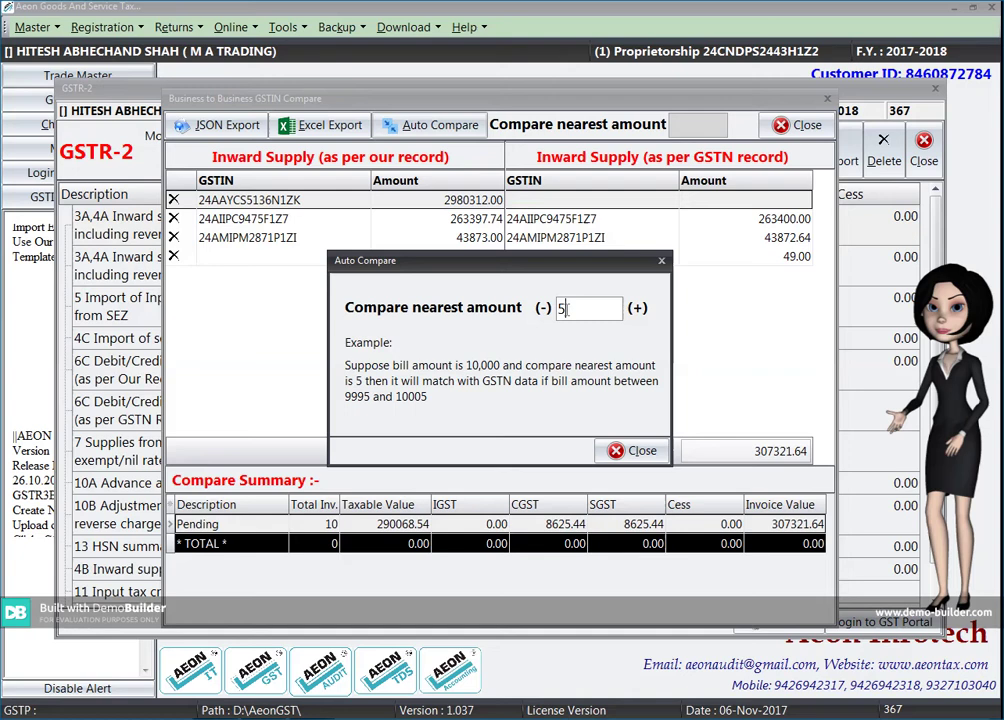
pyautogui.write('5')
pyautogui.click(633, 450)
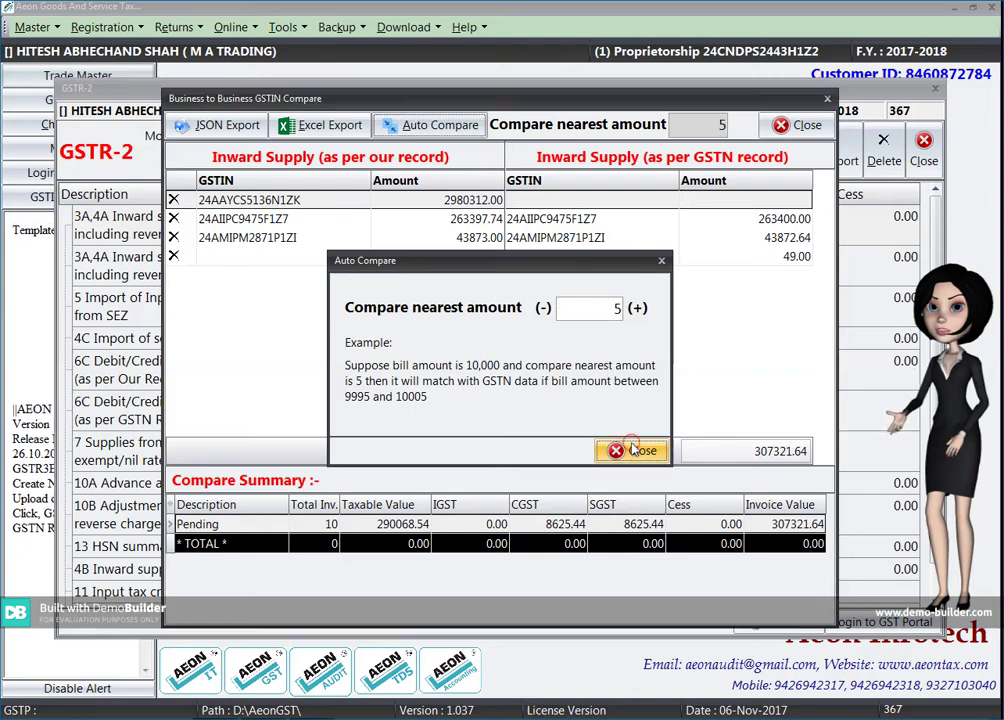
pyautogui.click(369, 205)
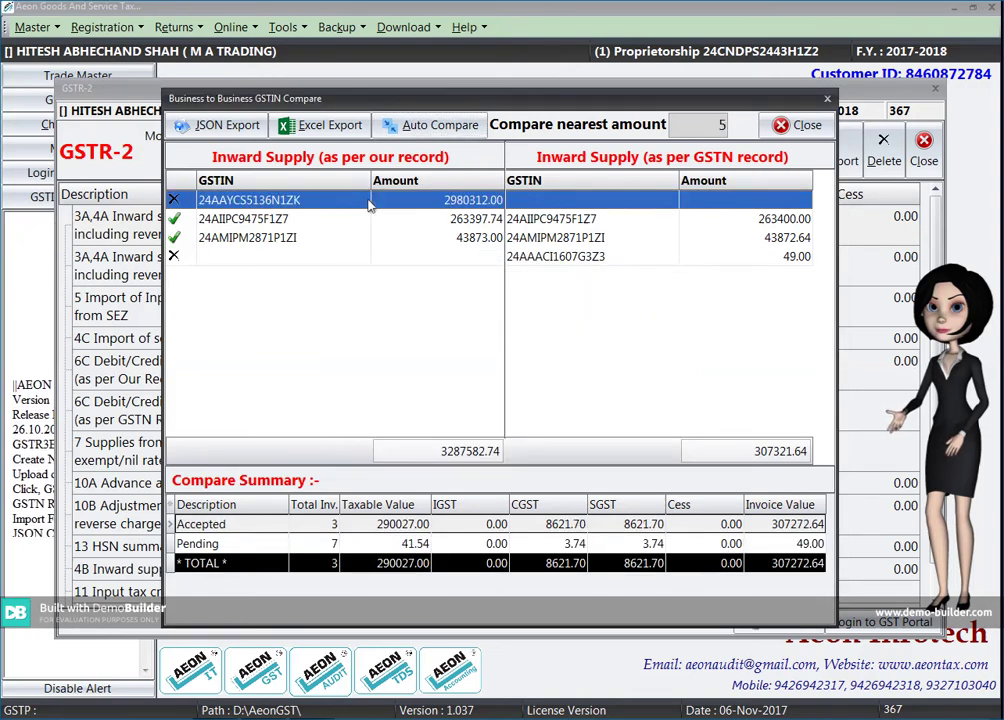
# Insert unmatched invoices G13 and G22 for GSTIN 24AAYCS5136N1ZK into the return.
pyautogui.doubleClick(369, 205)
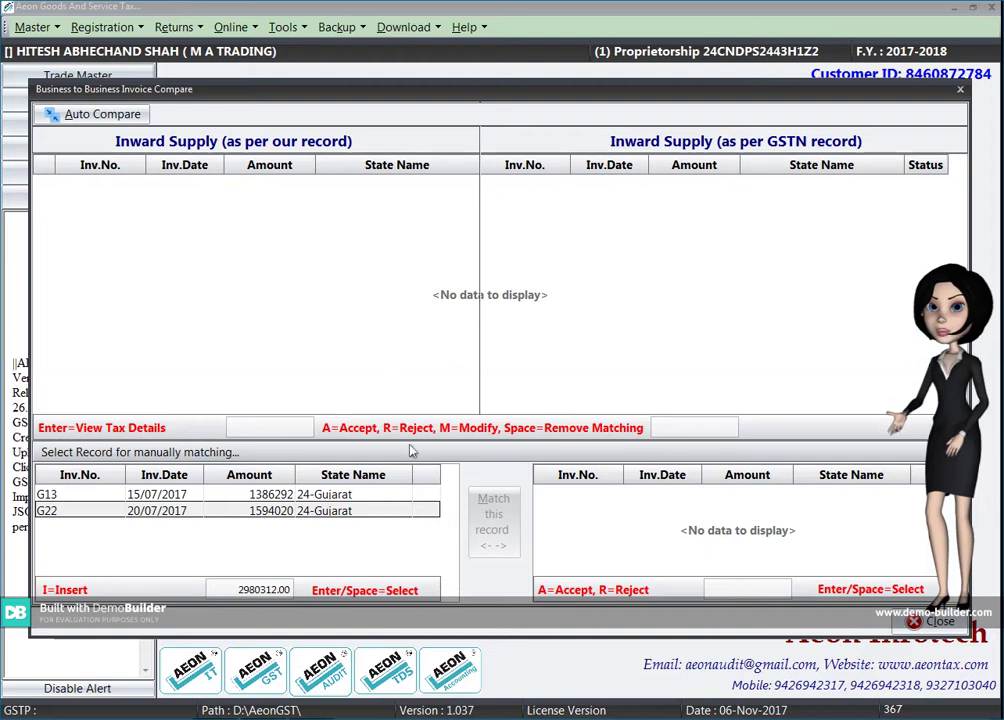
pyautogui.click(422, 500)
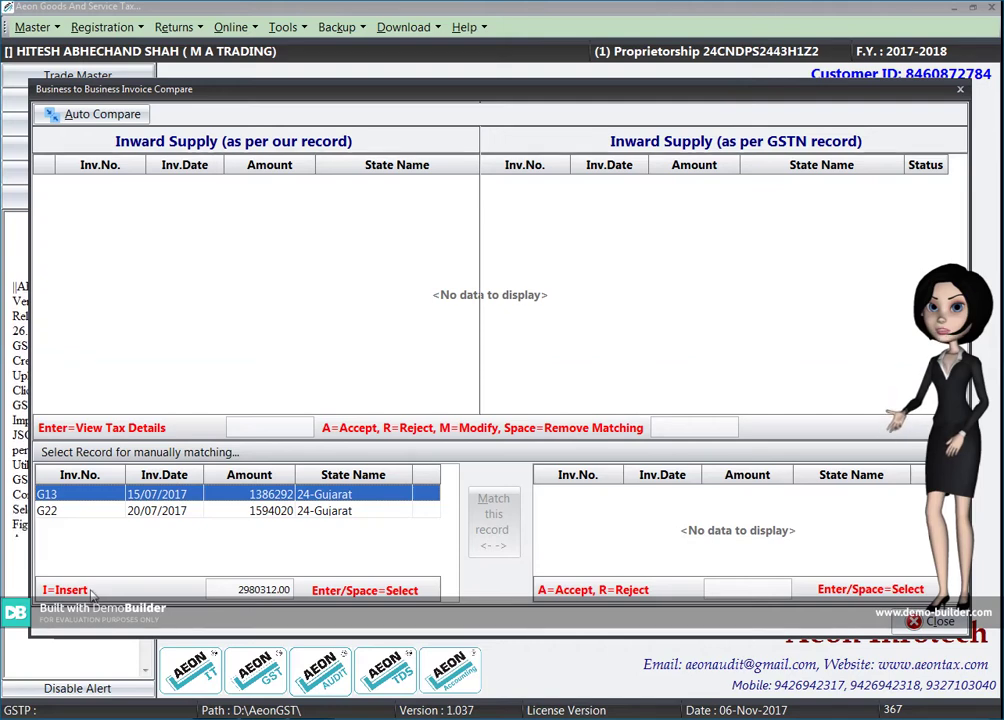
pyautogui.press('i')
pyautogui.press('Return')
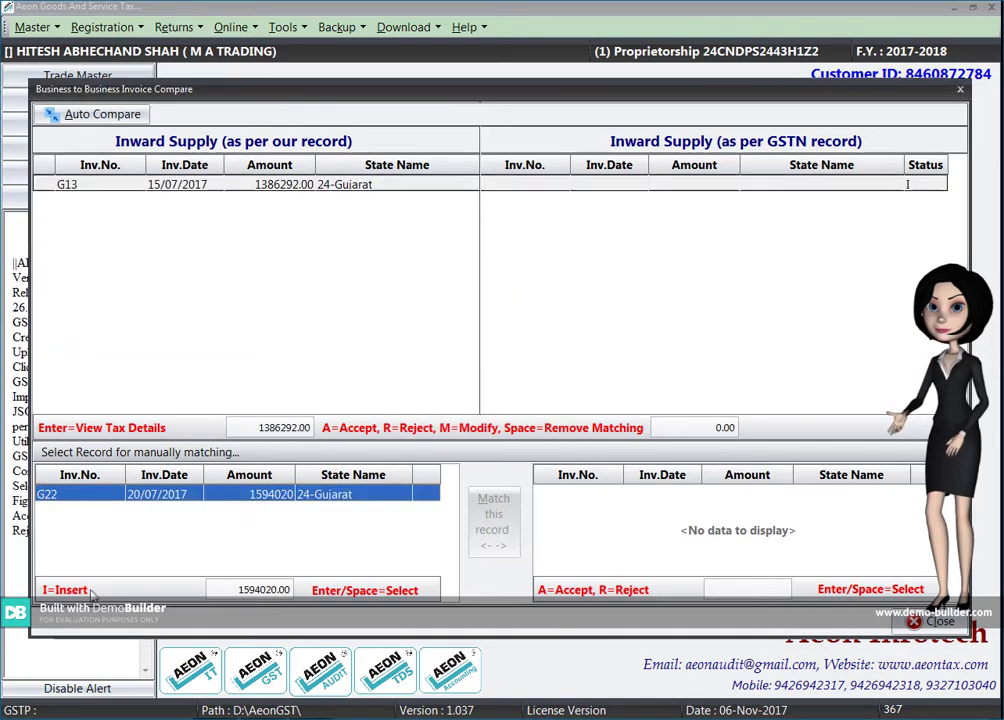
pyautogui.press('i')
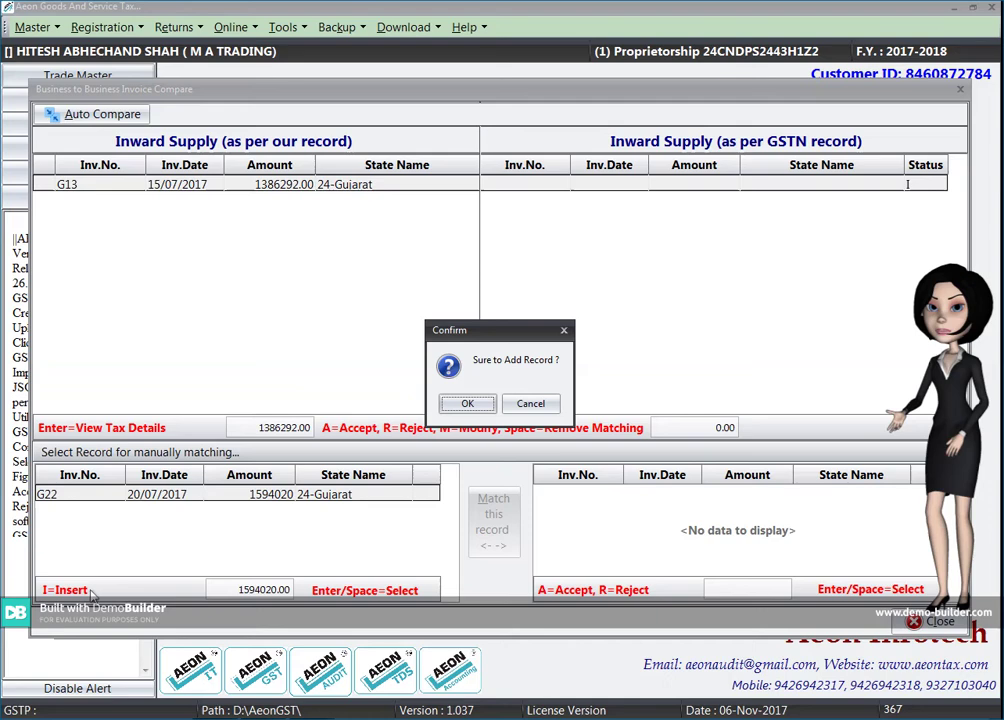
pyautogui.press('Return')
pyautogui.press('Escape')
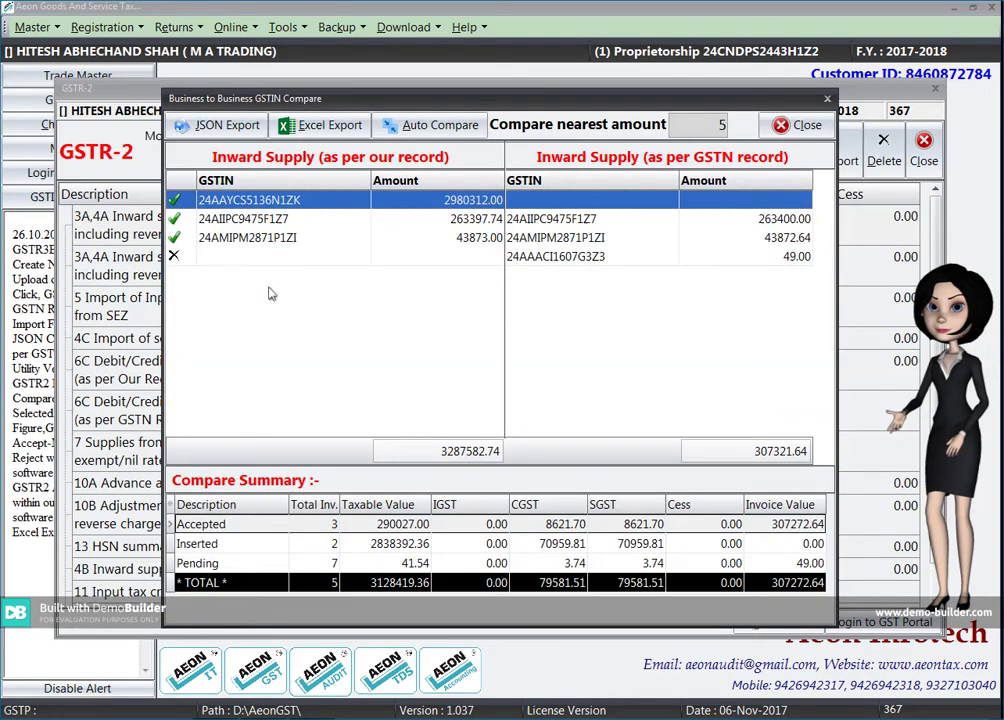
pyautogui.click(276, 257)
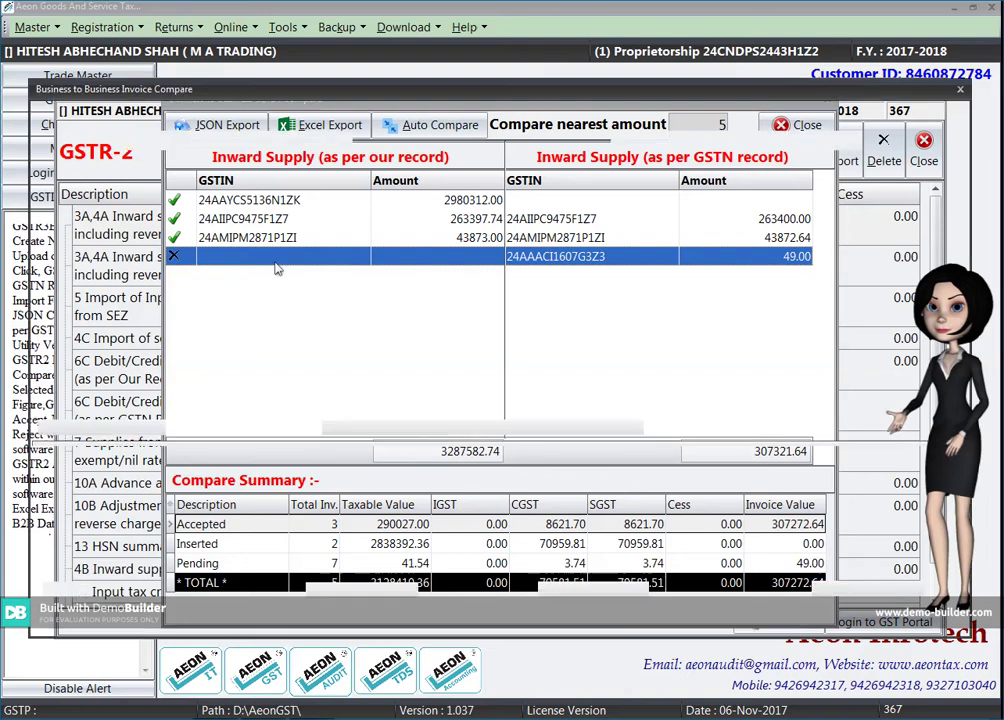
pyautogui.doubleClick(277, 267)
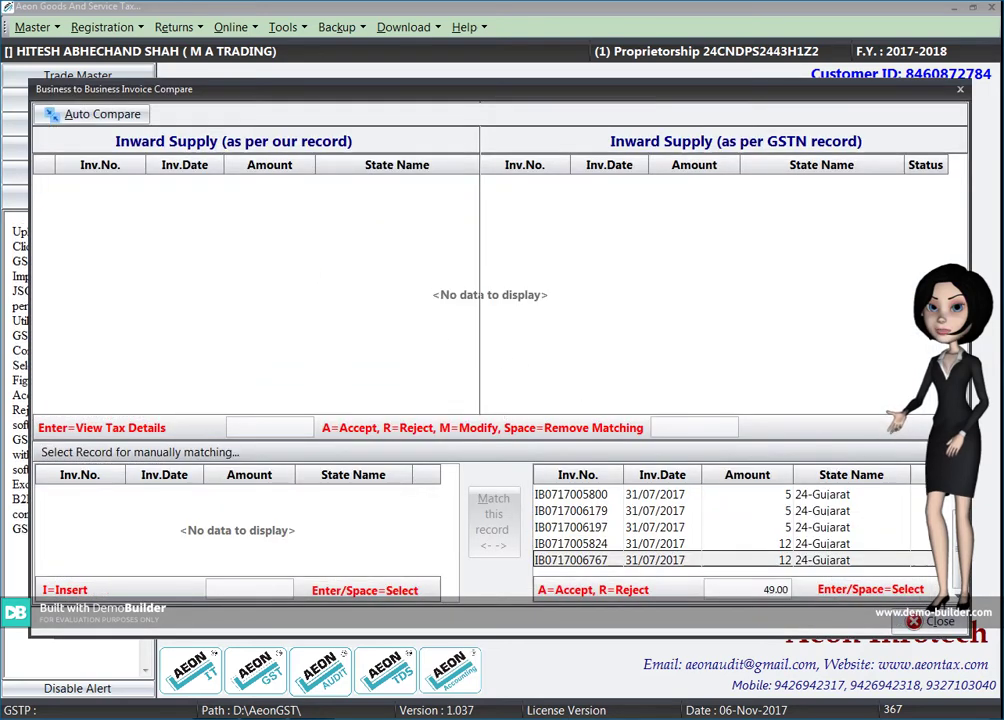
pyautogui.click(600, 560)
pyautogui.scroll(2, 720, 527)
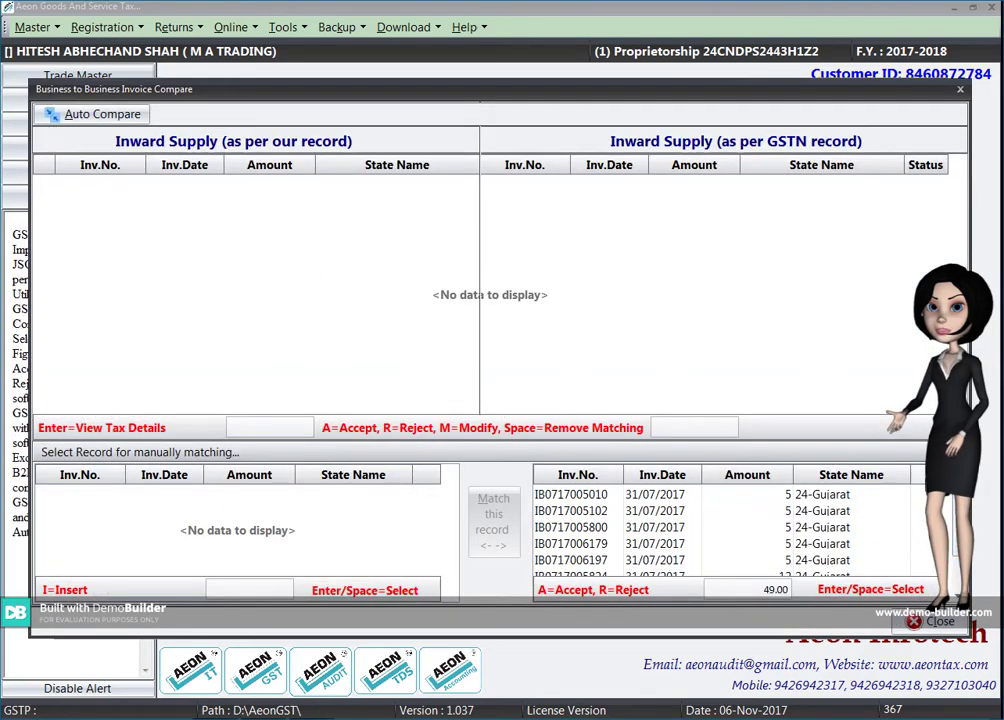
pyautogui.click(916, 494)
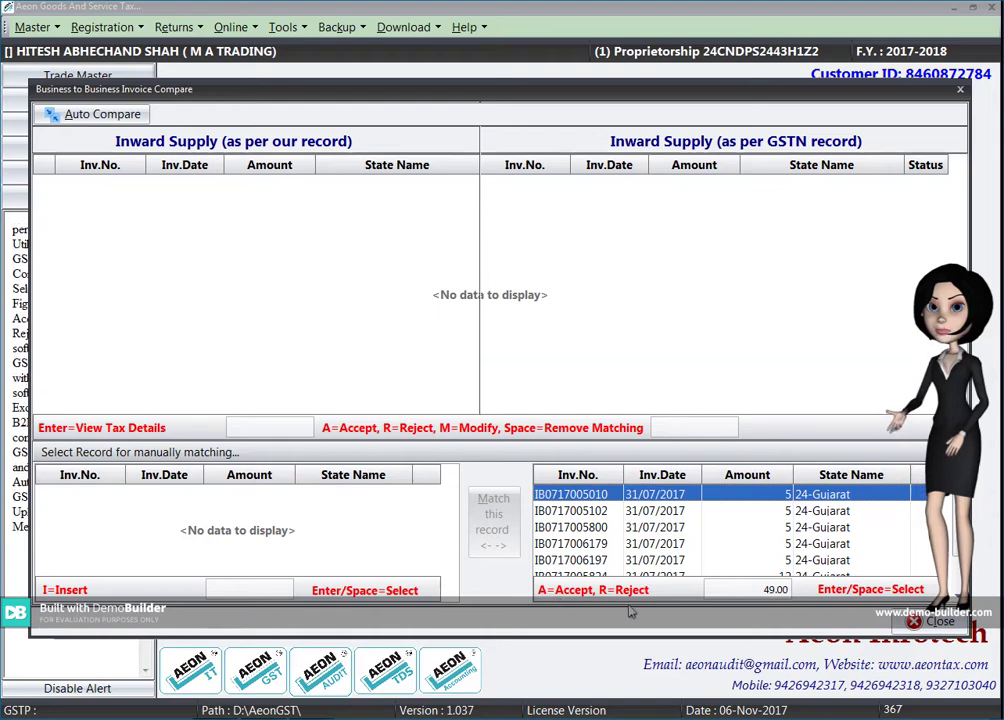
pyautogui.press('a')
pyautogui.press('Return')
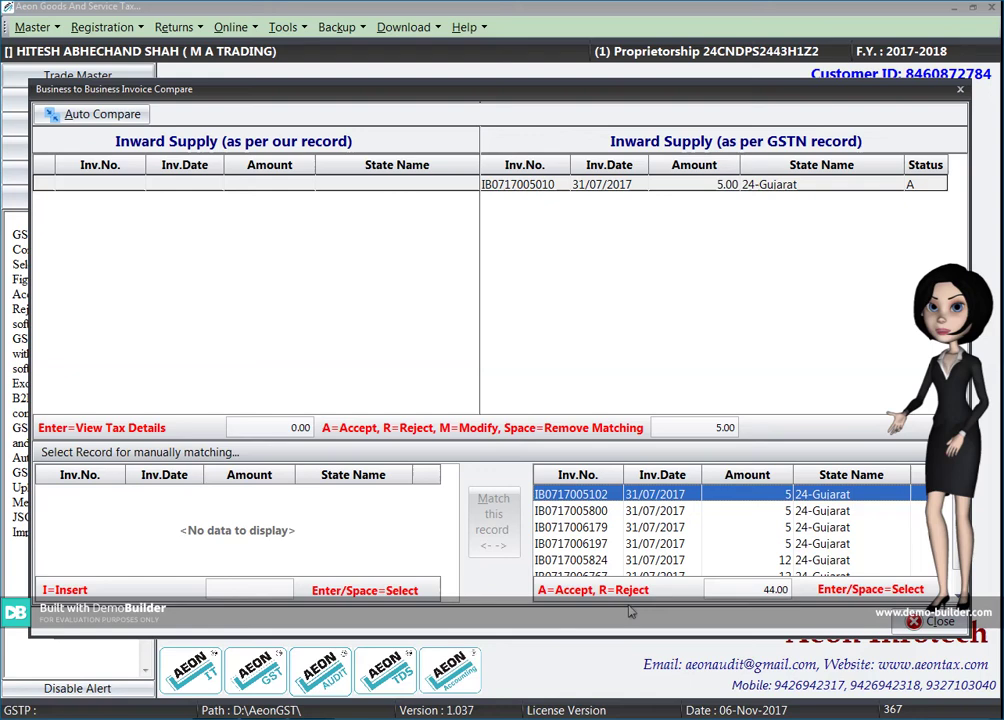
pyautogui.press('a')
pyautogui.press('Return')
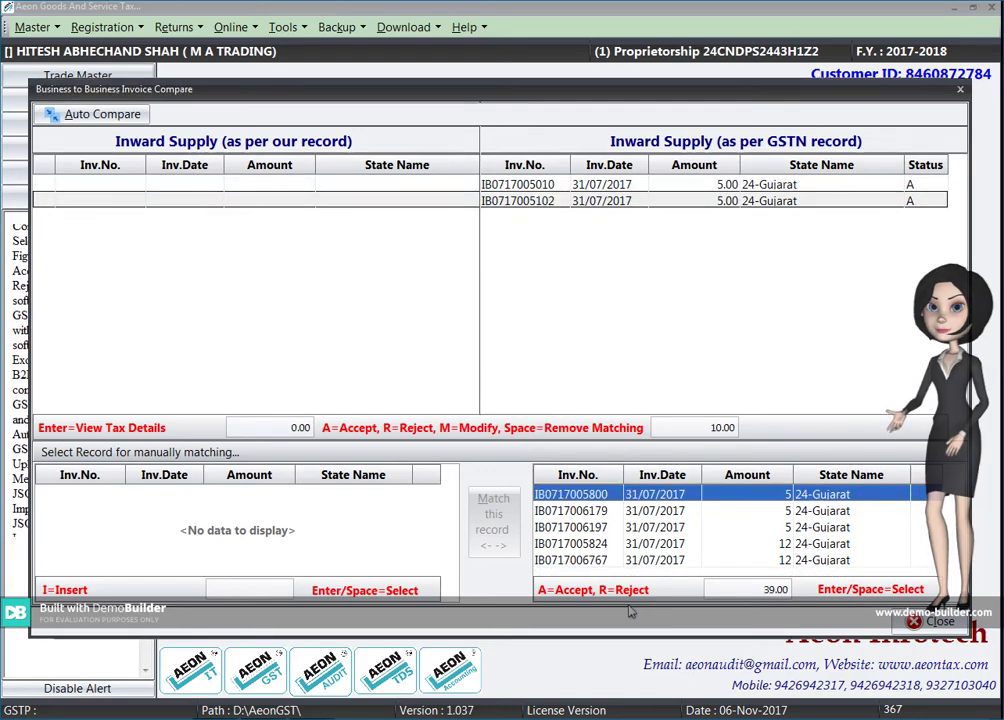
pyautogui.press('a')
pyautogui.press('Return')
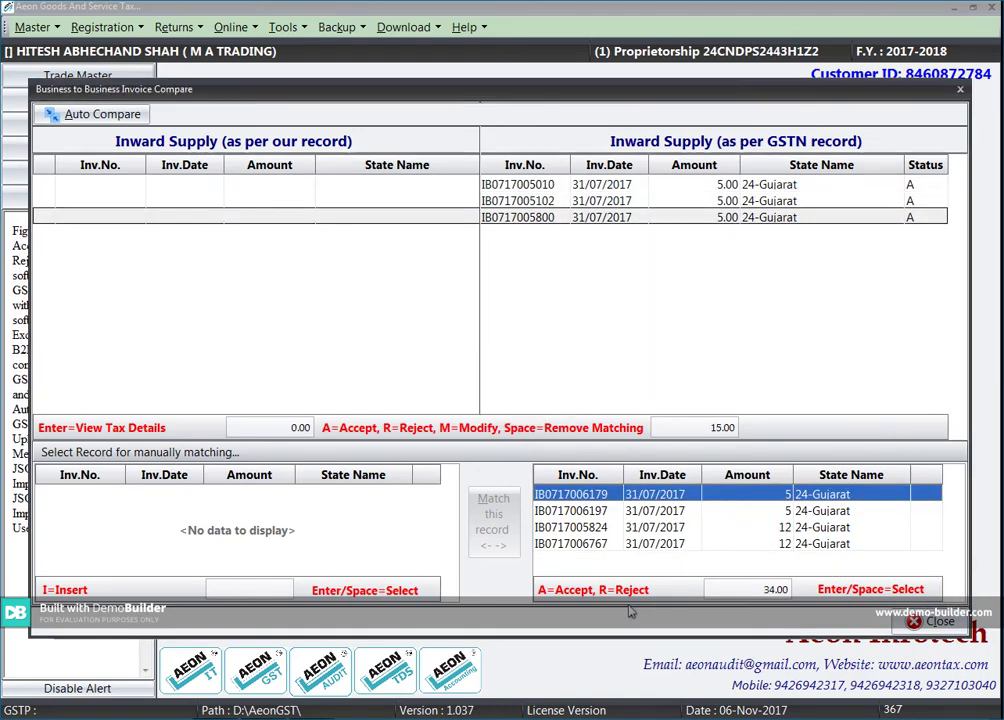
pyautogui.press('a')
pyautogui.press('Return')
pyautogui.press('a')
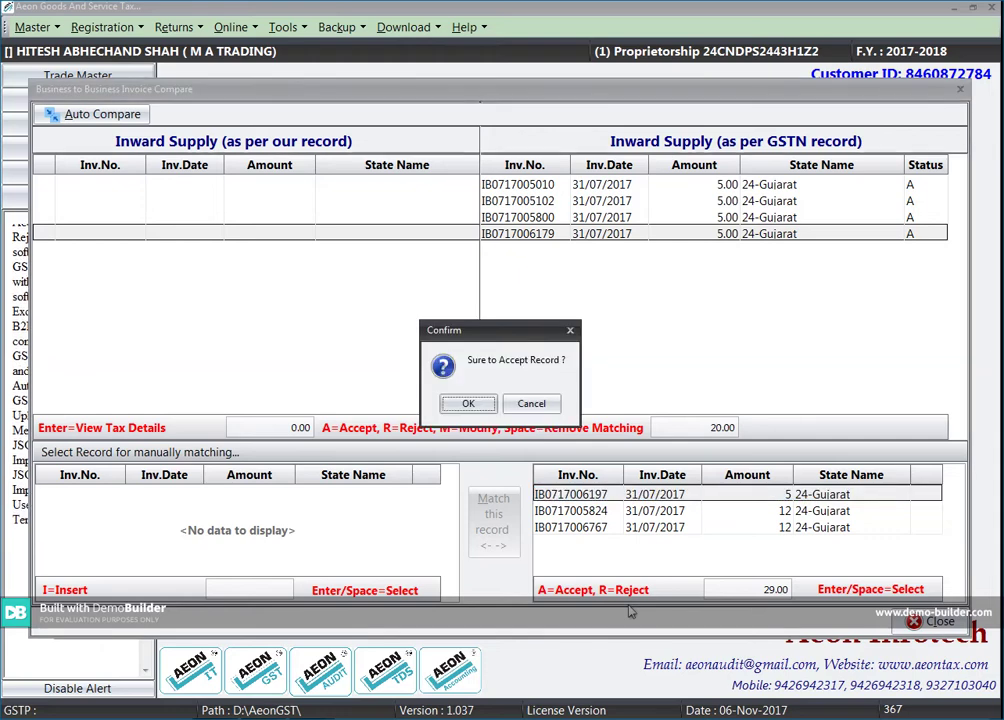
pyautogui.press('Return')
pyautogui.press('a')
pyautogui.press('Return')
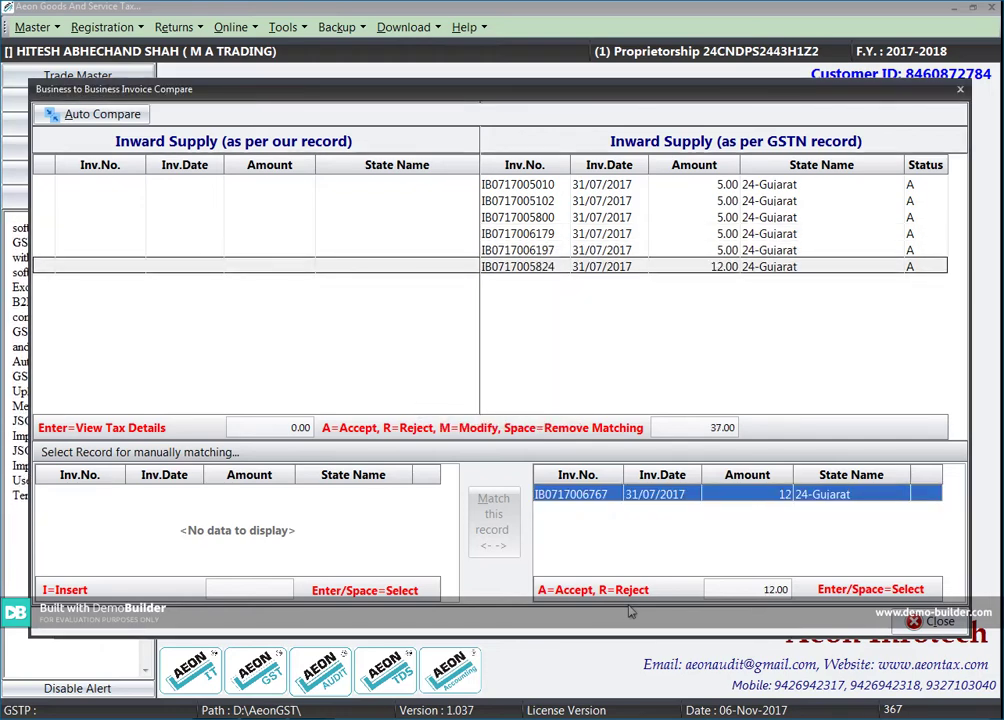
pyautogui.press('a')
pyautogui.press('Return')
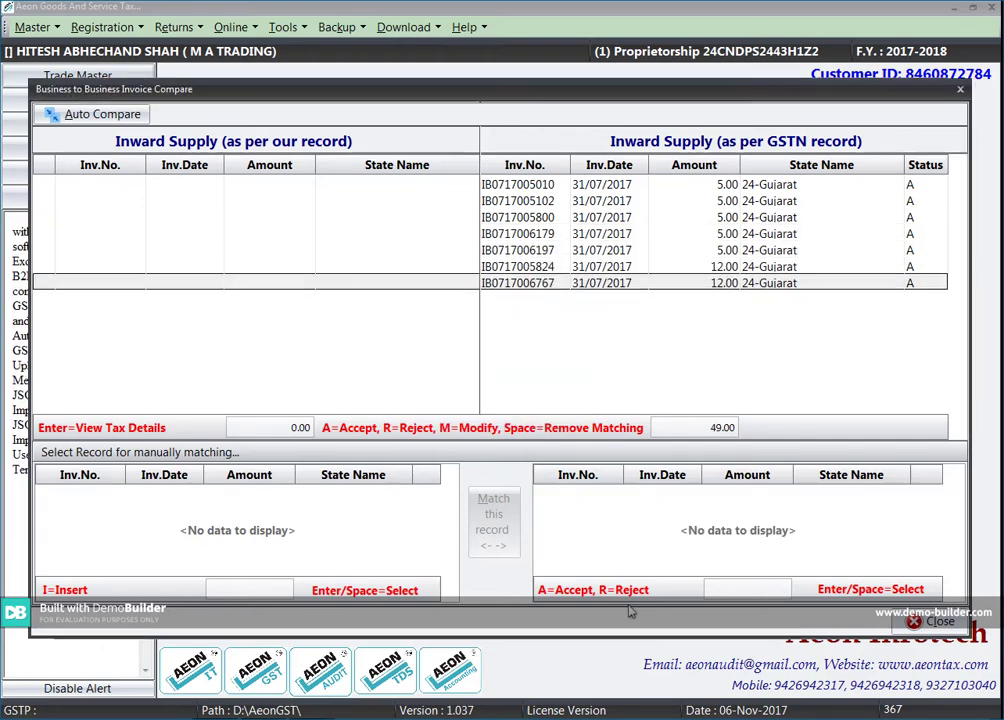
pyautogui.press('Escape')
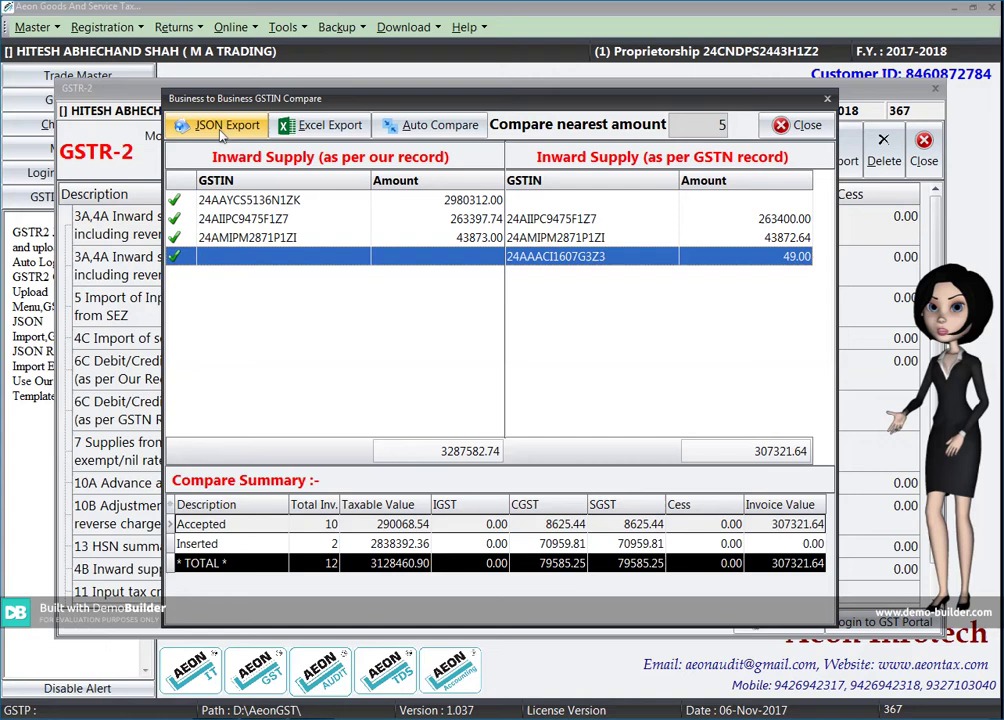
# Export the July 2017 GSTR-2 return as an eFiling JSON file.
pyautogui.click(222, 128)
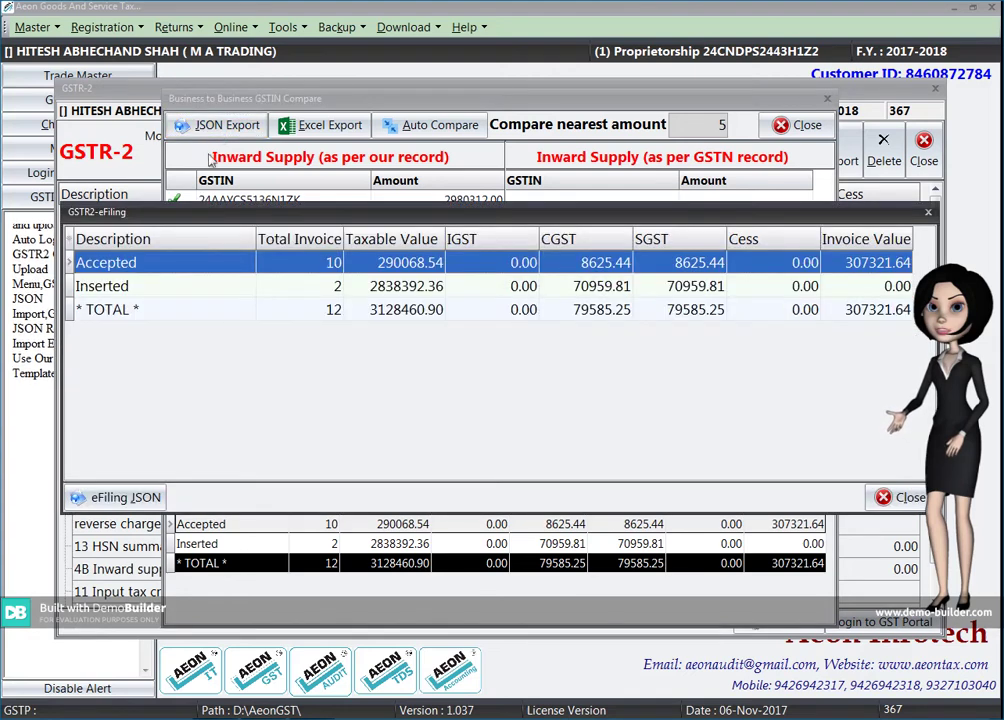
pyautogui.click(143, 506)
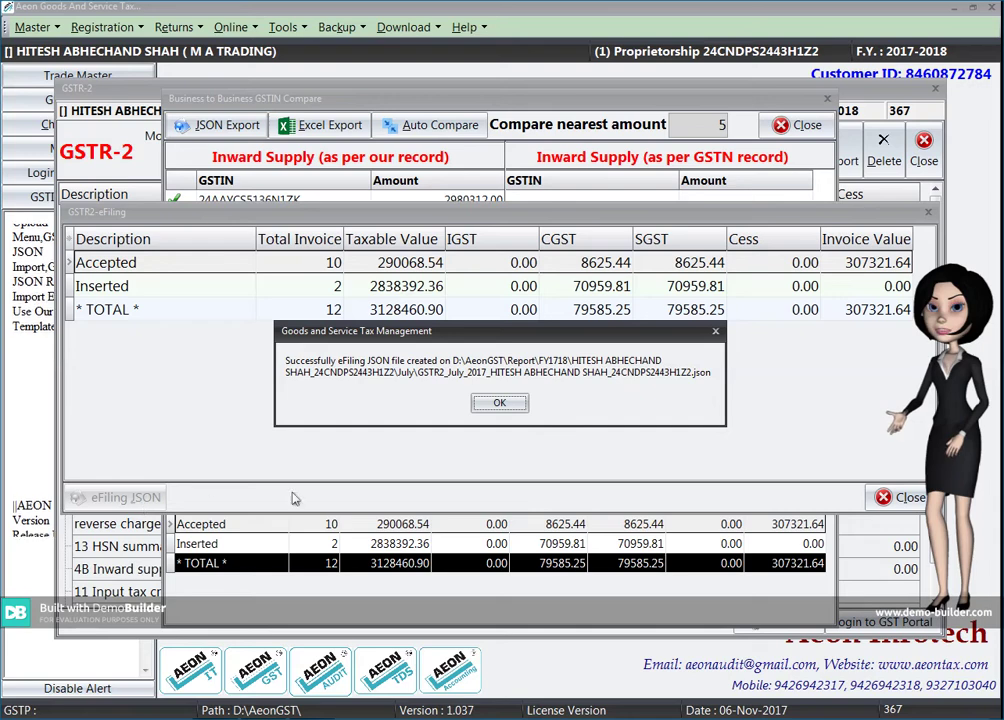
pyautogui.click(500, 404)
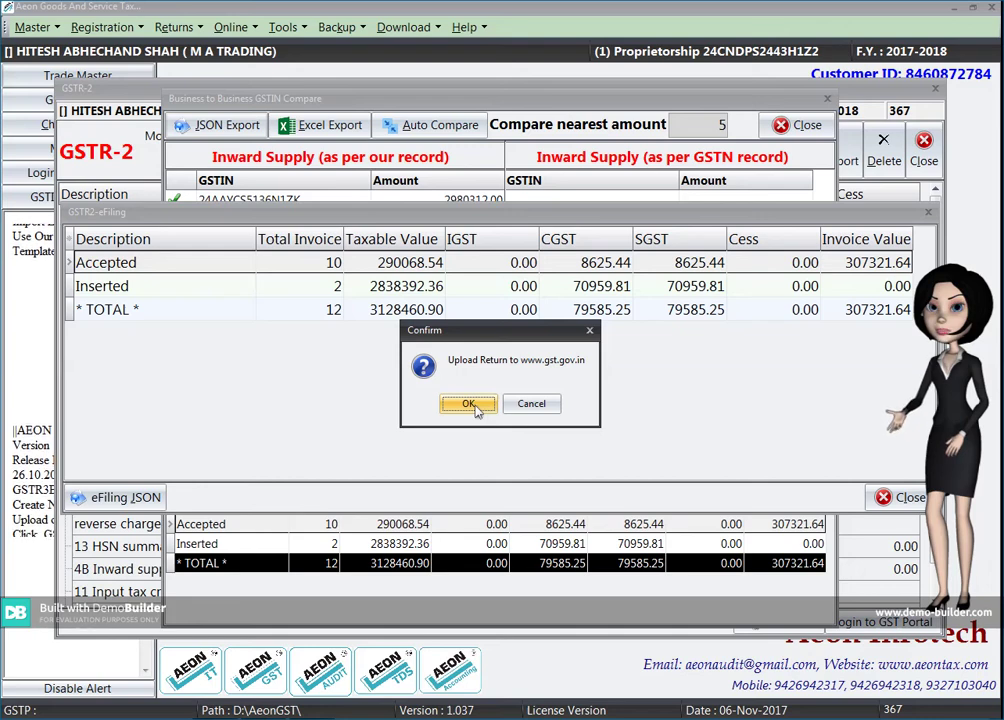
pyautogui.click(469, 404)
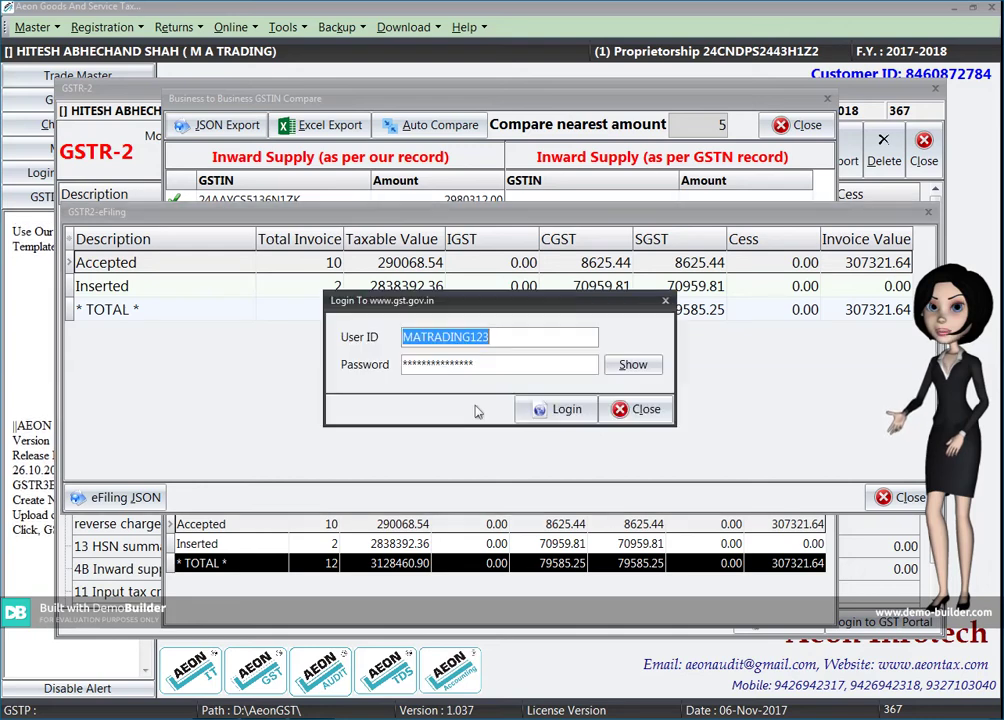
pyautogui.click(537, 410)
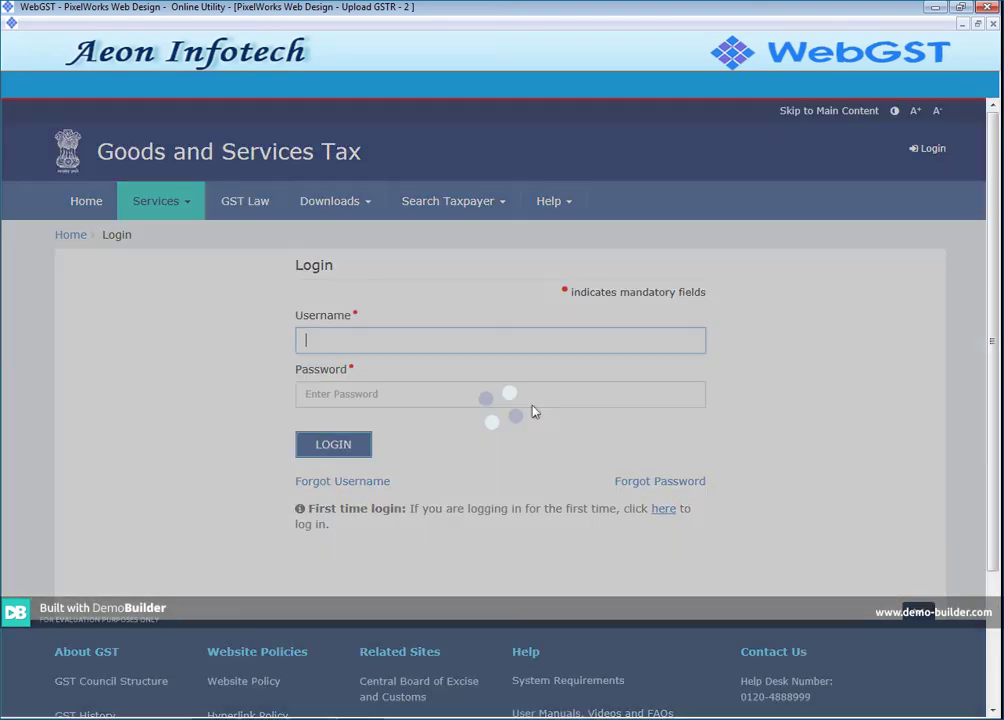
# Enter the six-character captcha code on the auto-filled WebGST portal login.
pyautogui.write('9')
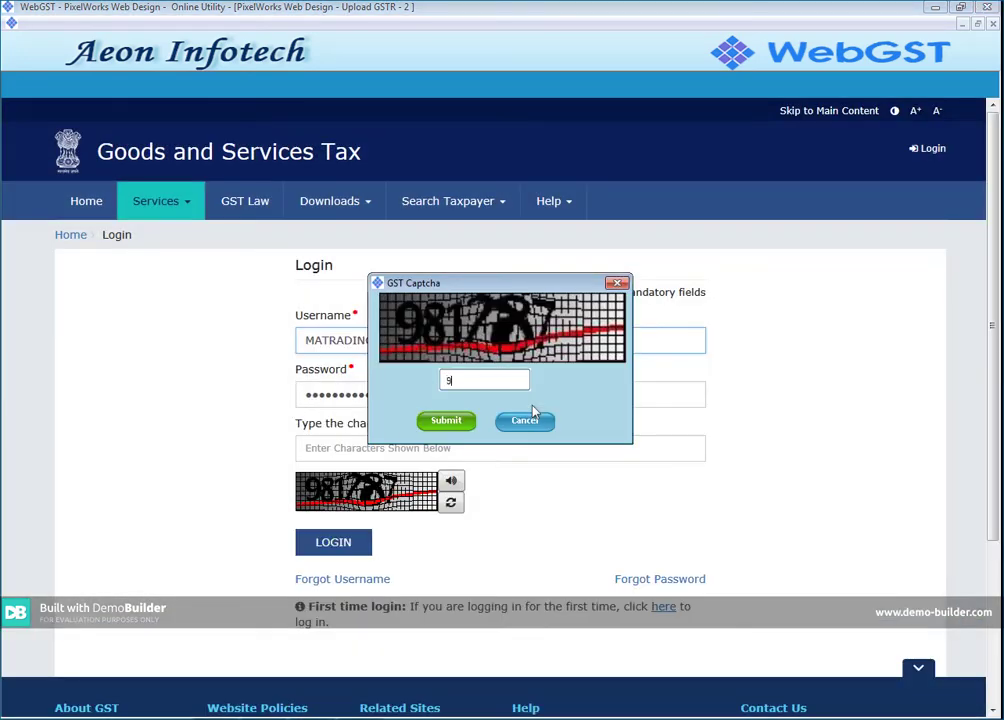
pyautogui.write('81287')
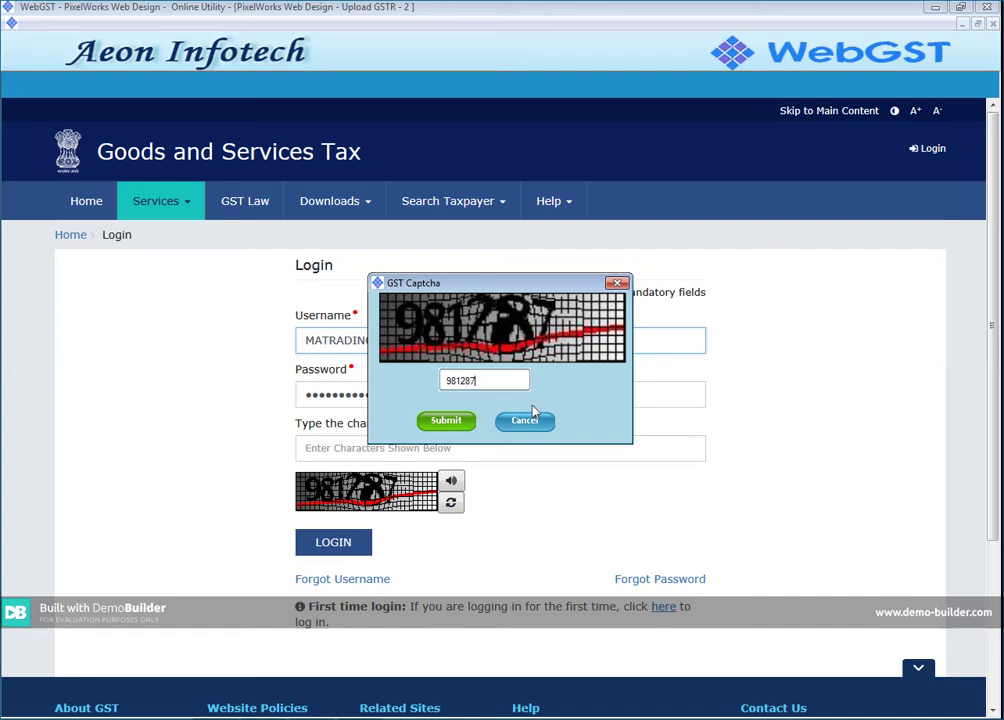